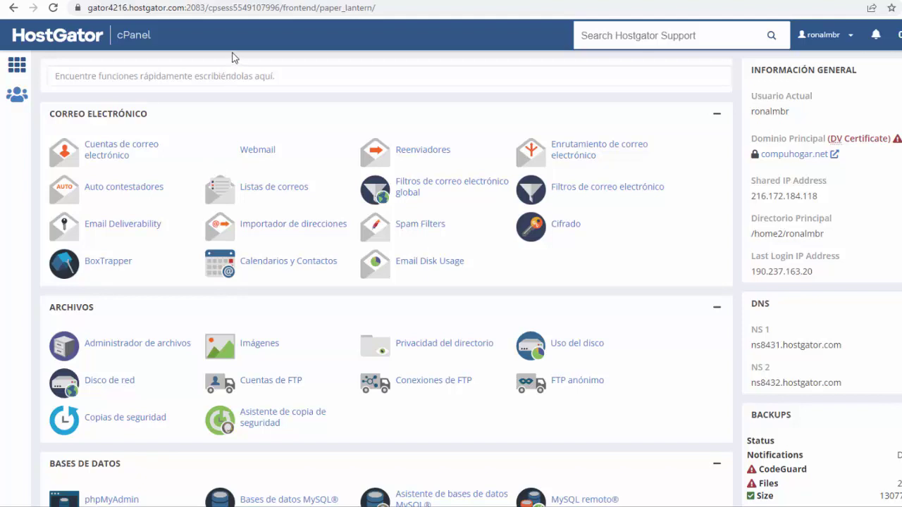
Switch to the 'Inicio | Hostinger' tab showing the hPanel home with the Premium Web Hosting plan
left_click(507, 1)
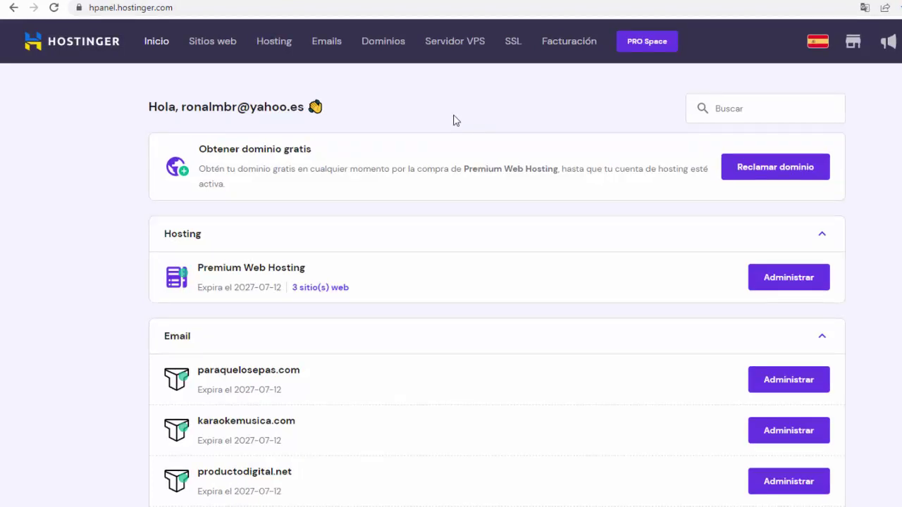
Switch back to the HostGator cPanel browser tab
left_click(171, 3)
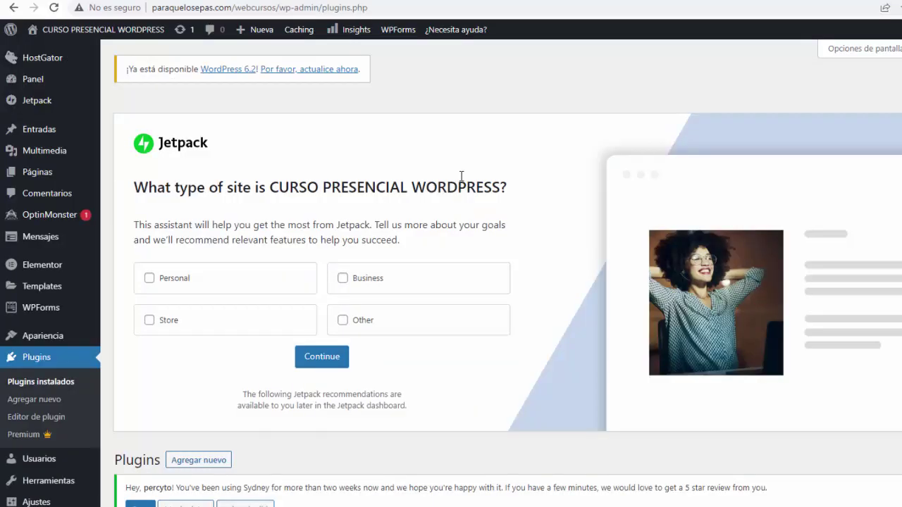
Open Softaculous Apps Installer's Instalaciones list, then its WordPress Management page listing installed sites
left_click(187, 0)
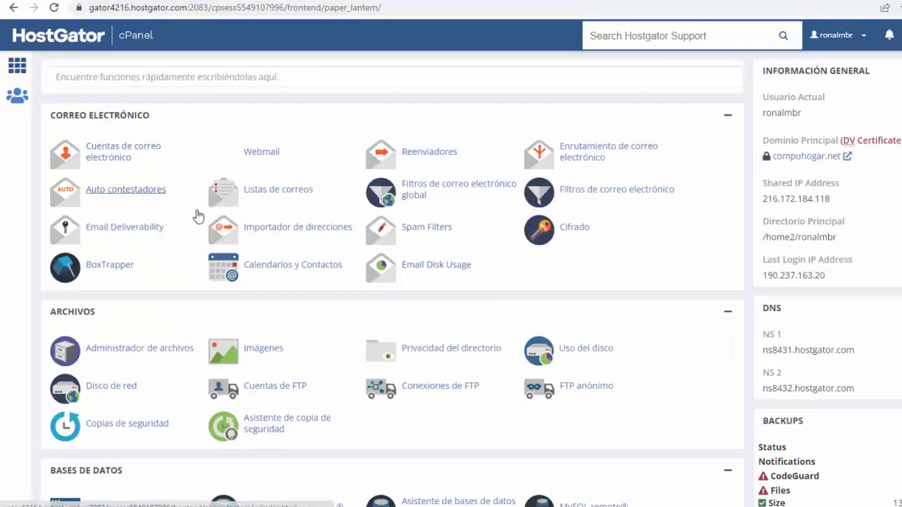
scroll(162, 255, "down", 9)
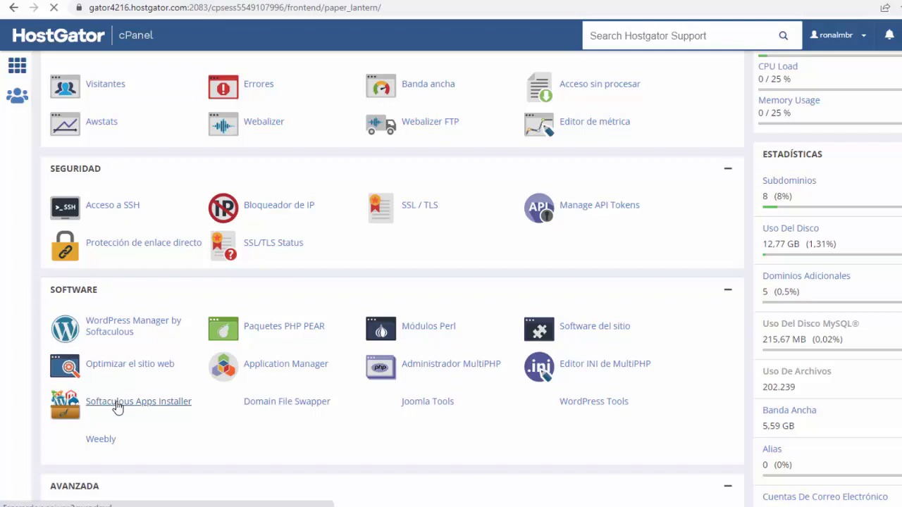
left_click(118, 404)
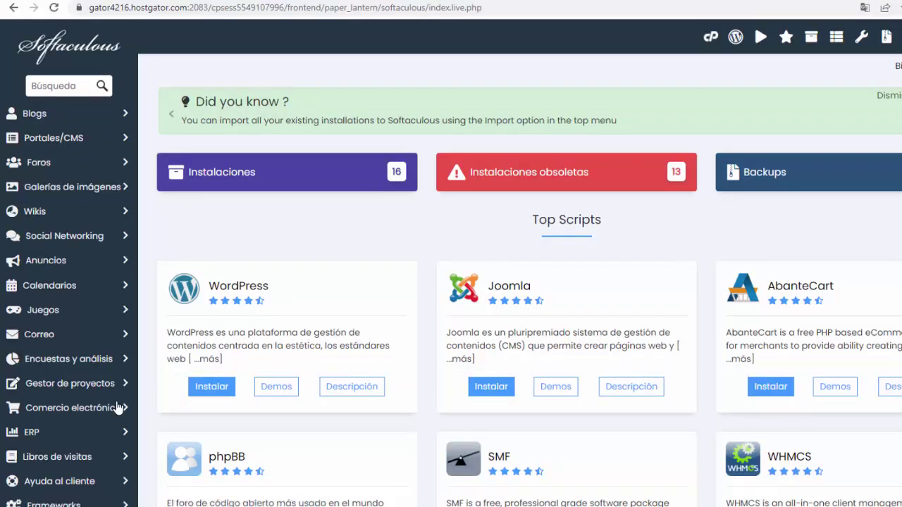
left_click(303, 173)
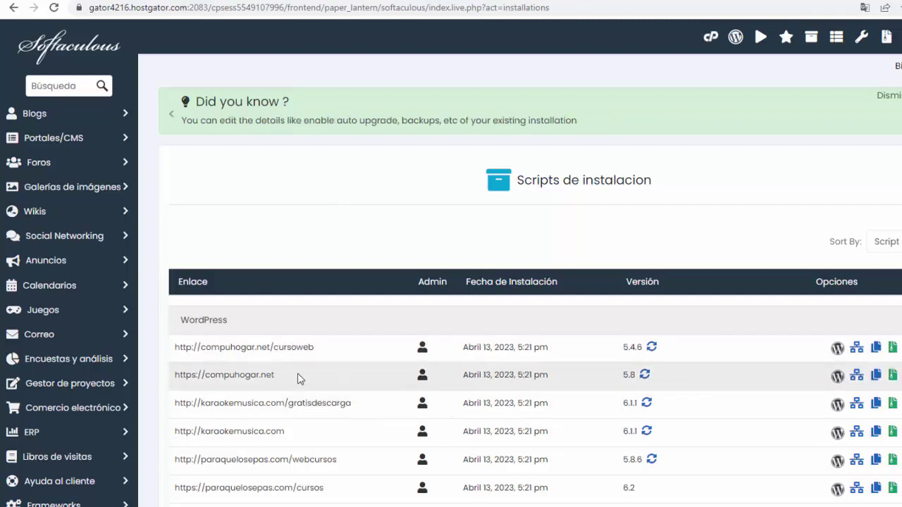
scroll(297, 376, "down", 1)
scroll(306, 366, "down", 1)
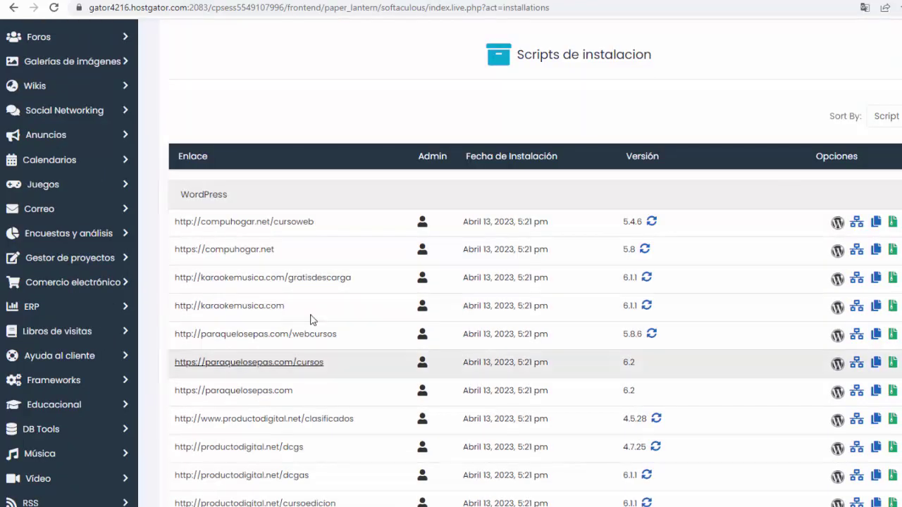
scroll(353, 349, "down", 2)
scroll(355, 371, "up", 1)
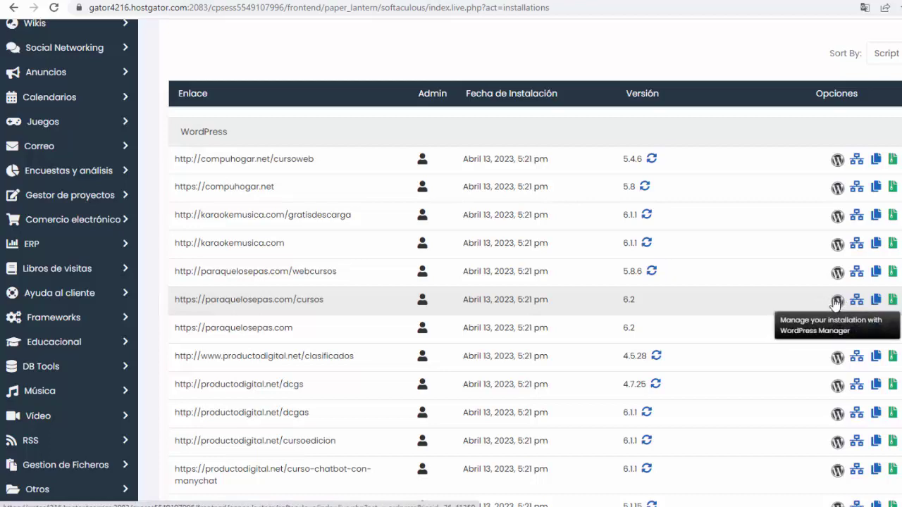
left_click(836, 302)
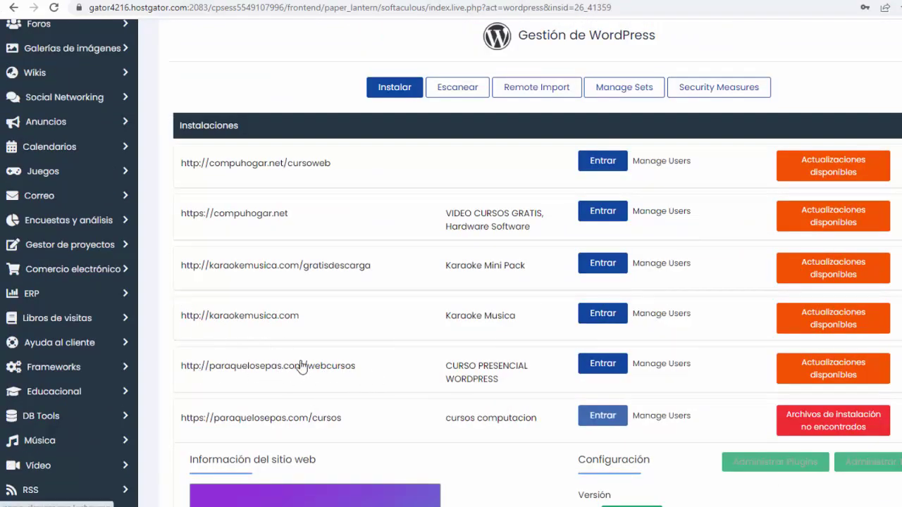
Log in to the paraquelosepas.com/webcursos admin and go to Plugins > Agregar nuevo
left_click(597, 365)
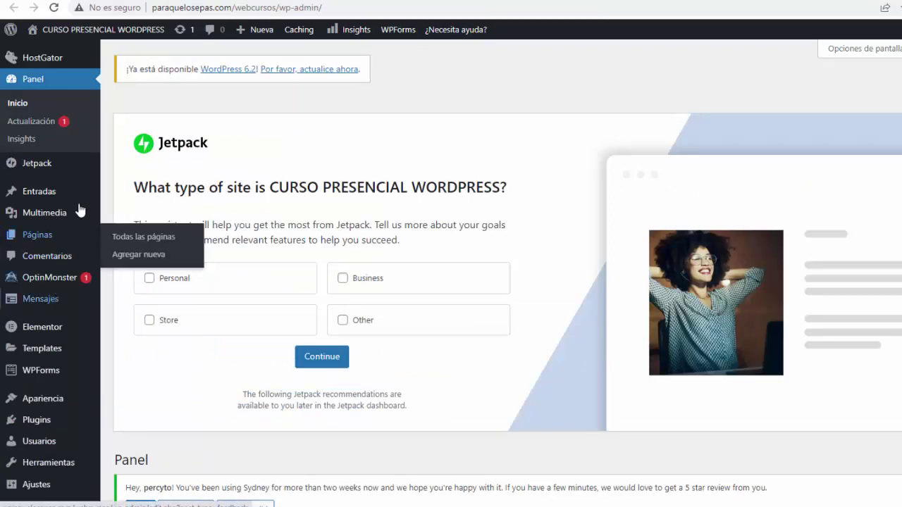
mouse_move(77, 181)
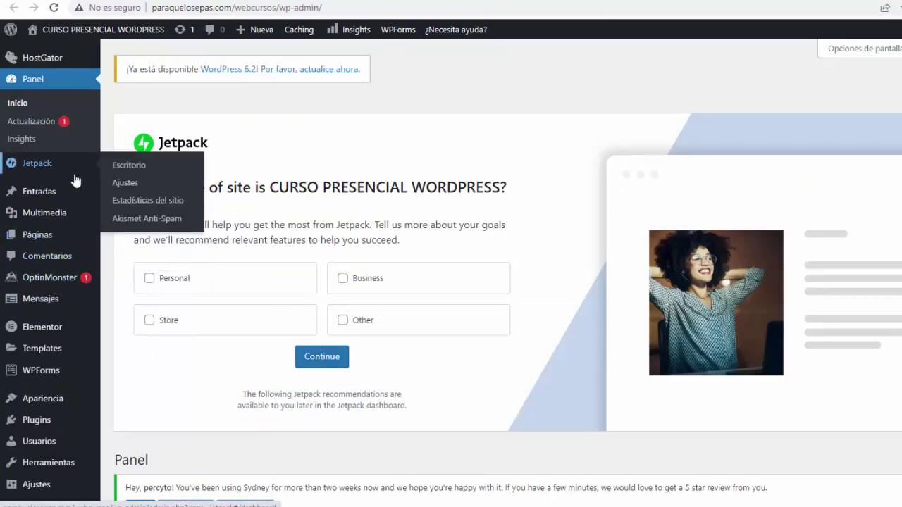
left_click(37, 422)
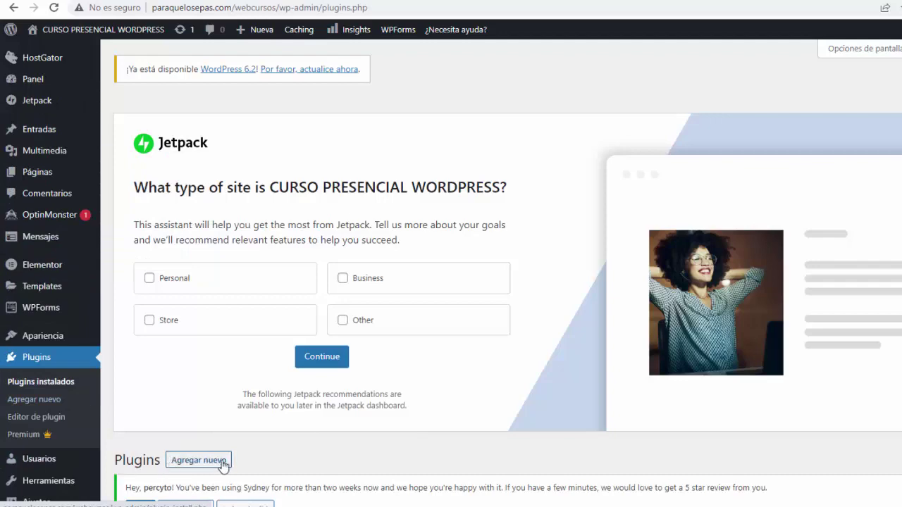
scroll(224, 387, "down", 3)
scroll(737, 322, "down", 5)
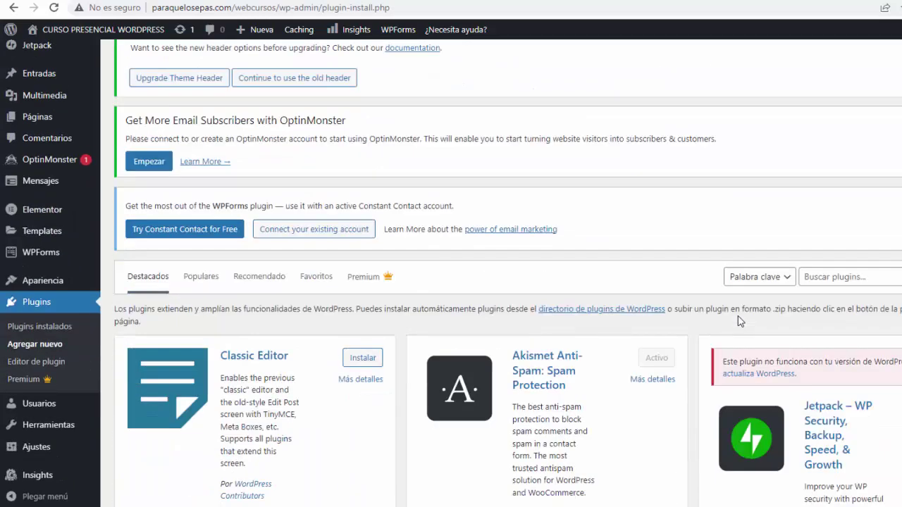
Search plugins for 'all', then install and activate All-in-One WP Migration
left_click(848, 277)
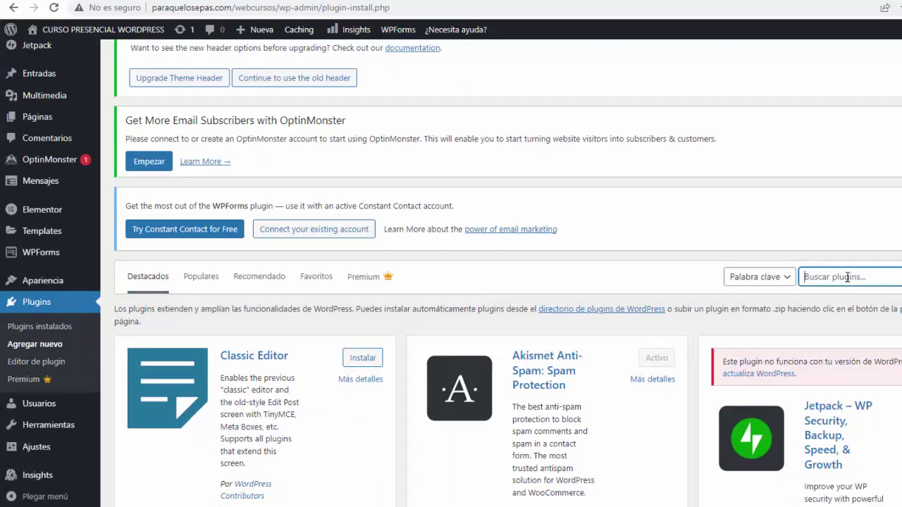
type("all")
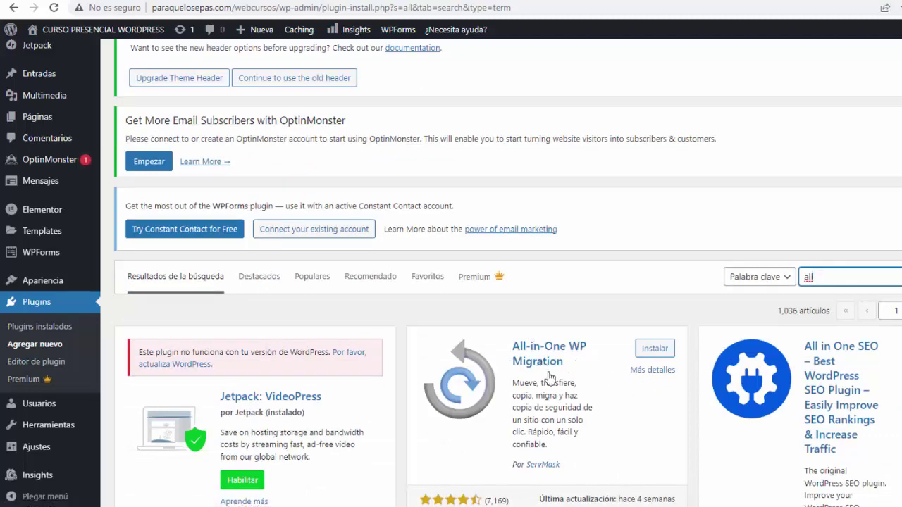
left_click(649, 349)
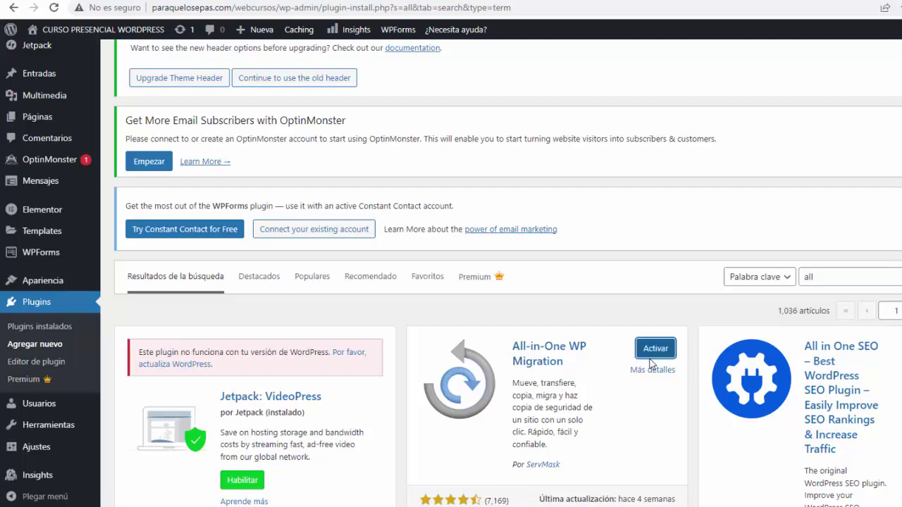
left_click(649, 350)
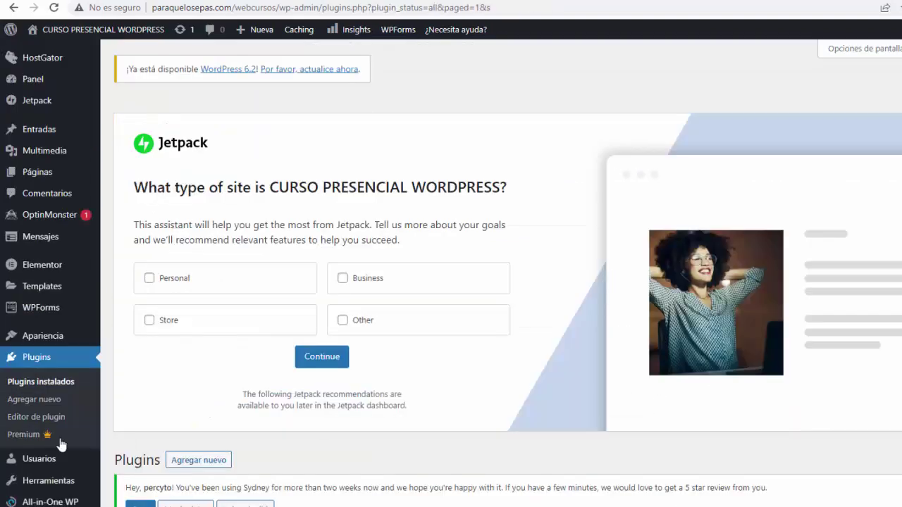
scroll(56, 293, "down", 3)
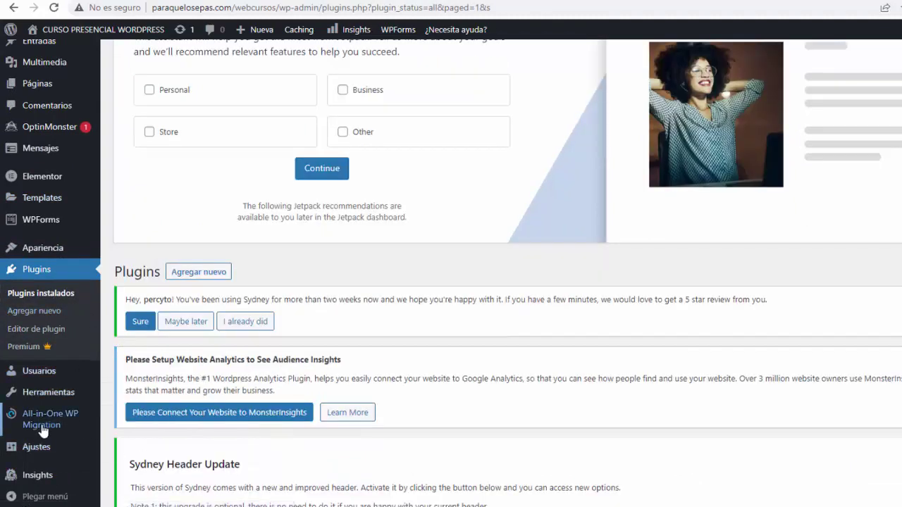
Export the whole site to ARCHIVO from All-in-One WP Migration > Exportar
mouse_move(41, 422)
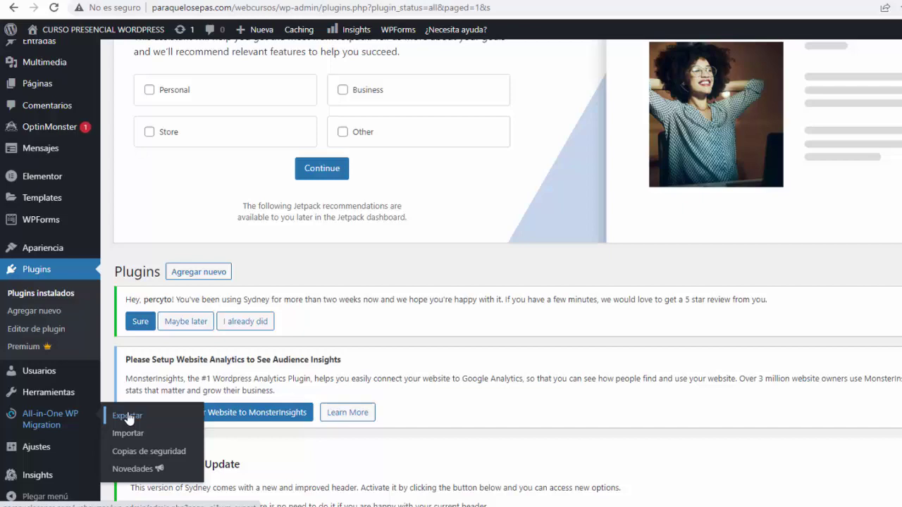
left_click(127, 417)
scroll(328, 226, "down", 6)
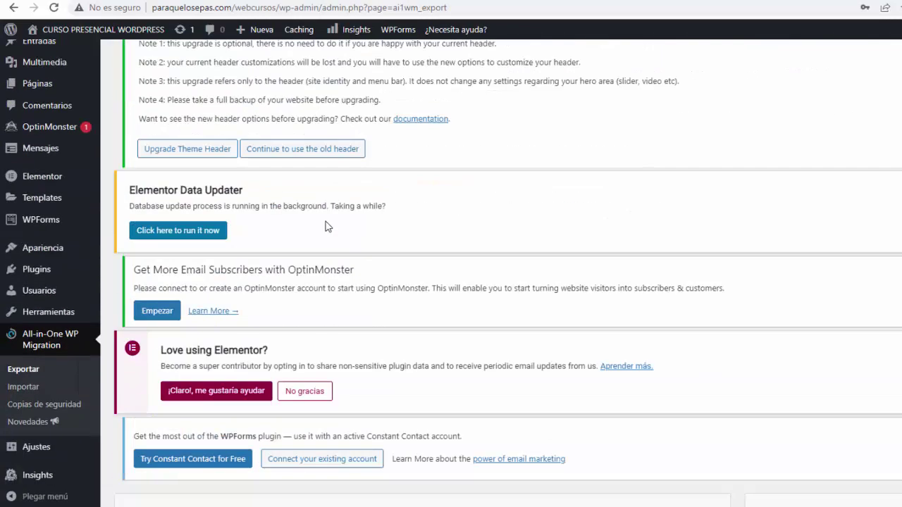
scroll(328, 227, "down", 1)
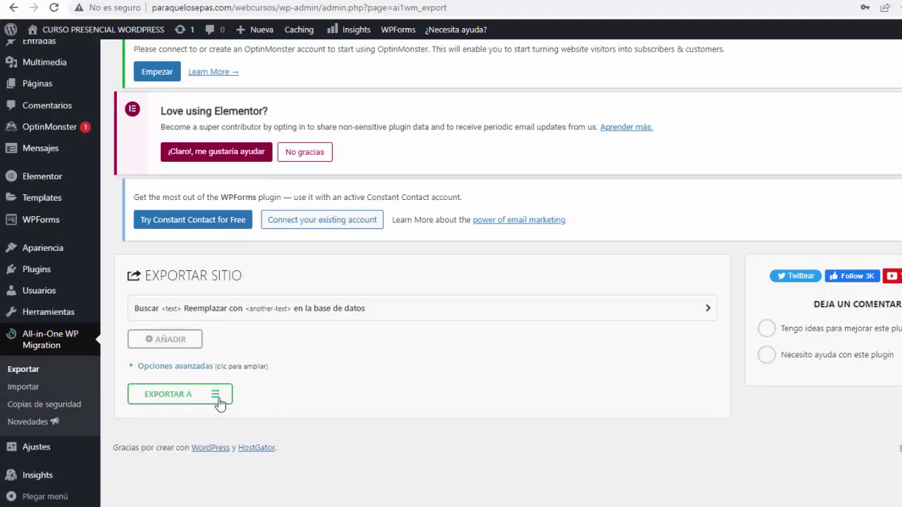
left_click(216, 399)
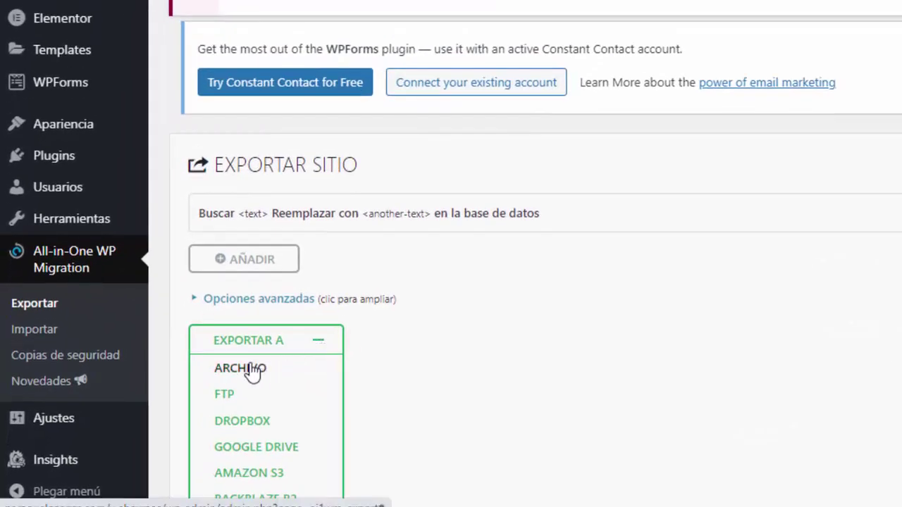
left_click(240, 368)
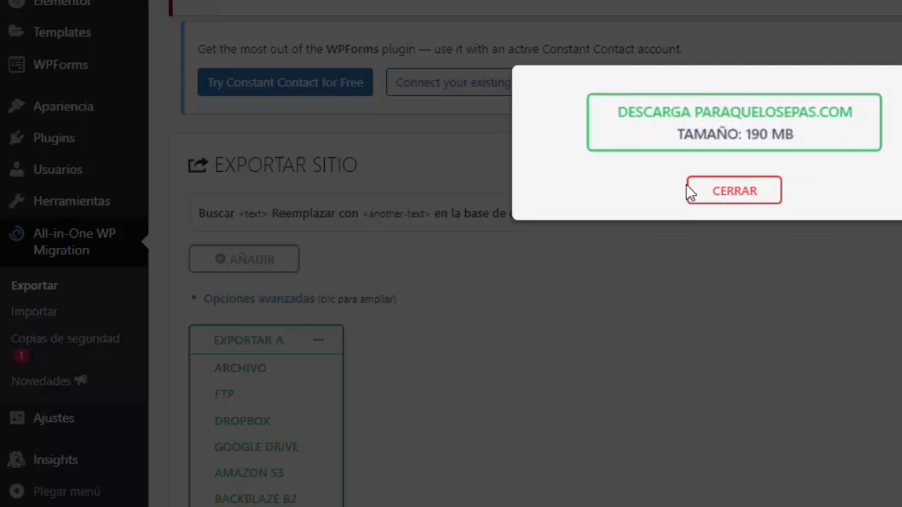
Download the 190 MB paraquelosepas.com .wpress backup, check it in Descargas, and close the export dialog
left_click(720, 124)
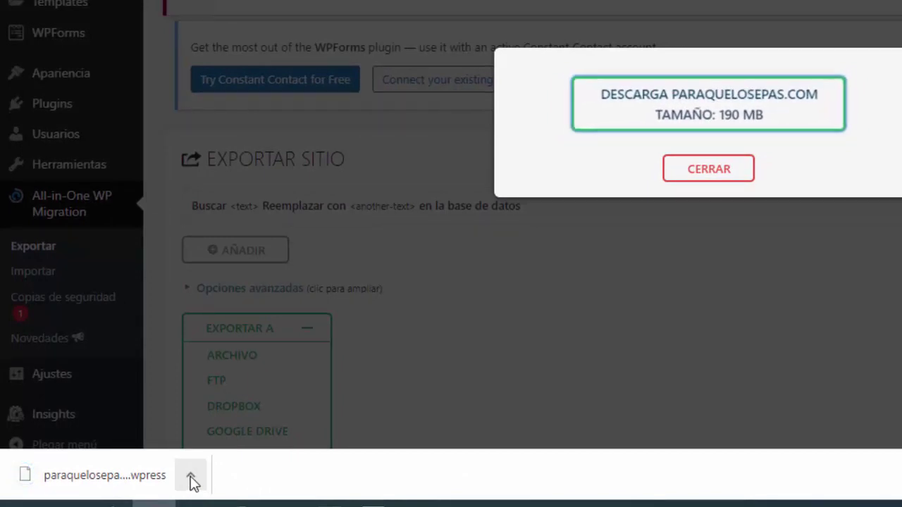
left_click(195, 483)
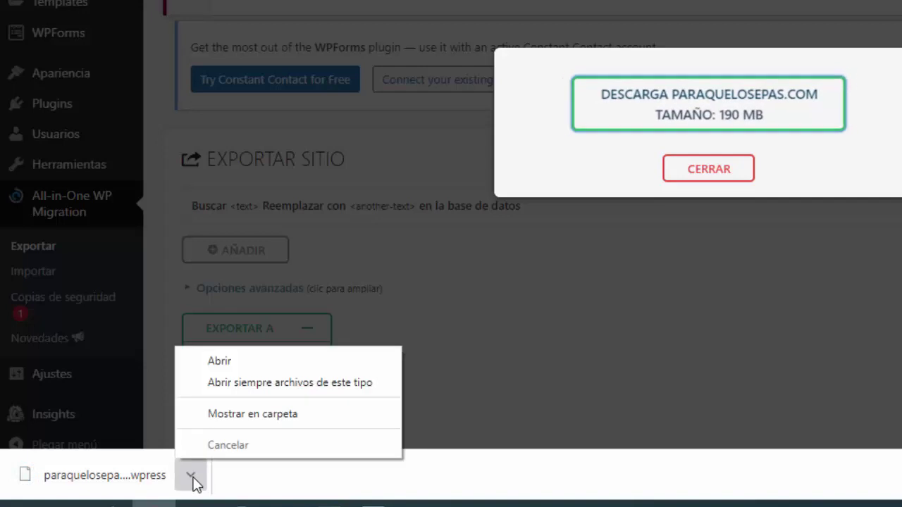
left_click(256, 414)
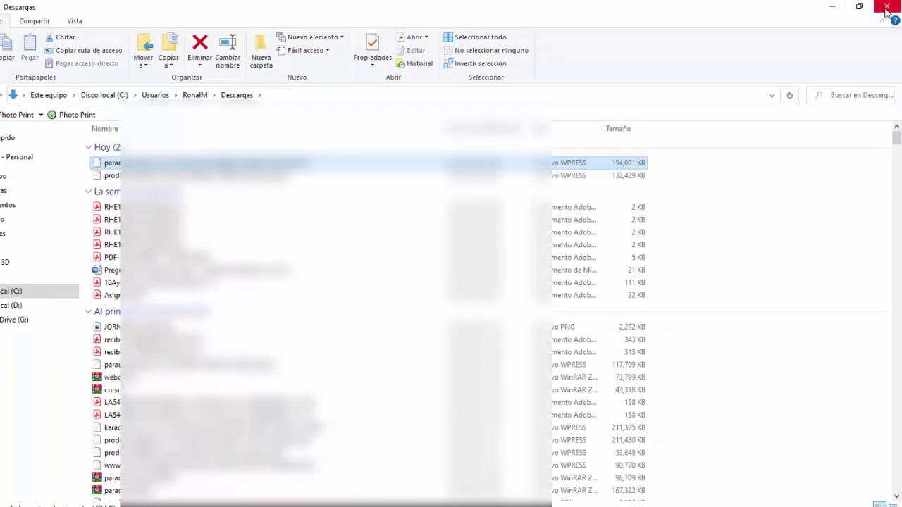
left_click(886, 6)
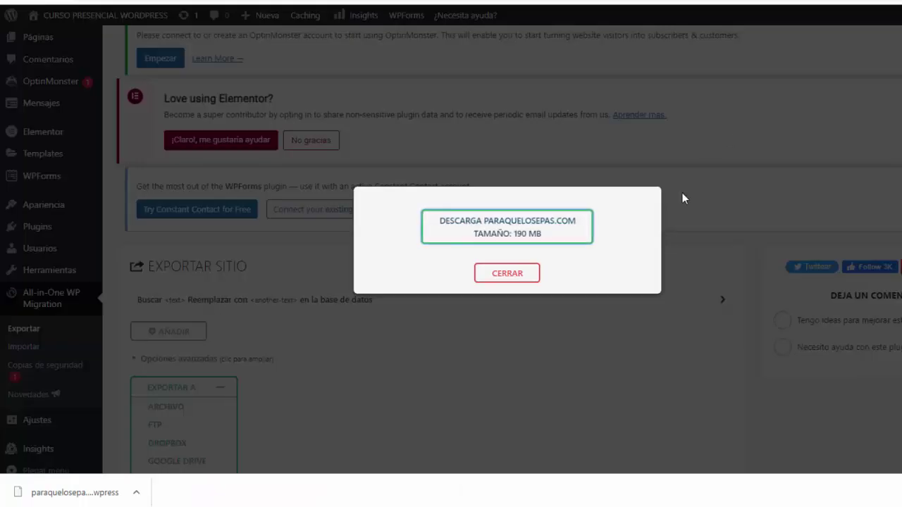
left_click(507, 274)
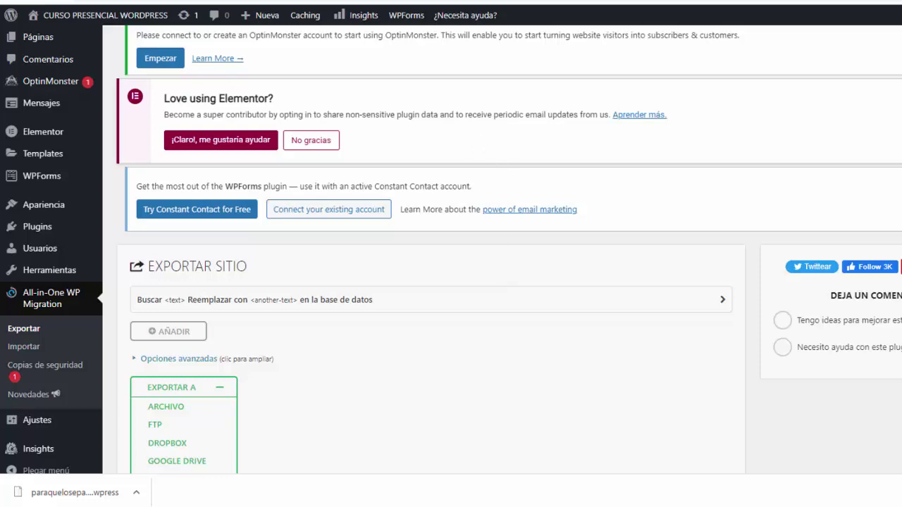
Switch to Hostinger hPanel and open internetbs.net in a new tab
left_click(534, 7)
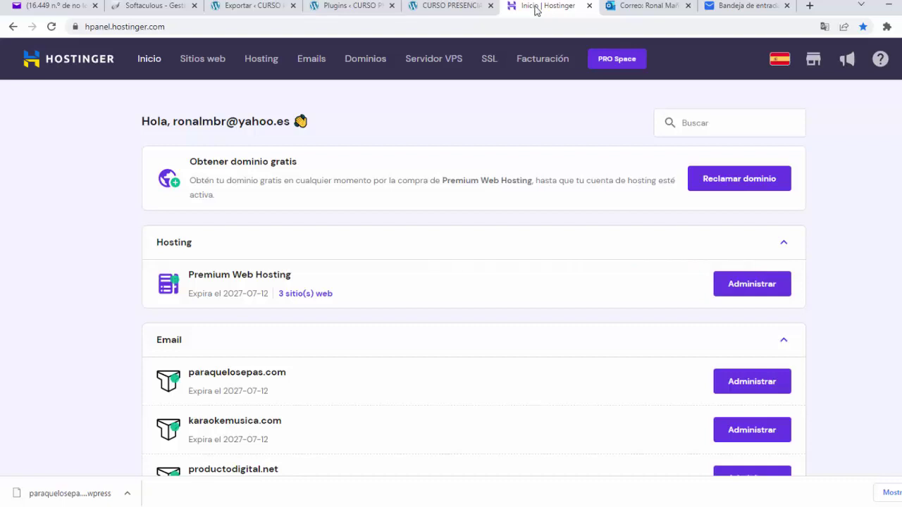
left_click(809, 5)
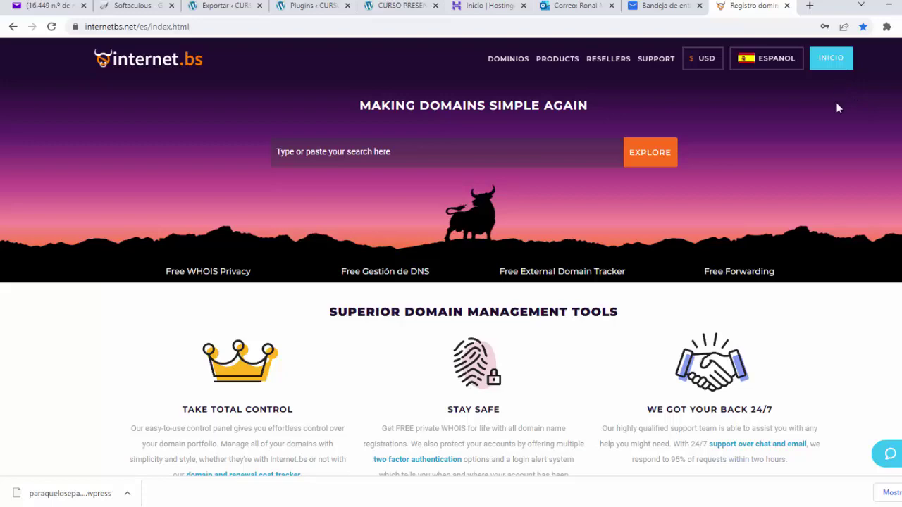
Log in to Internet.bs and open paraquelosepas.com's Modify Domain Setup nameserver settings
left_click(828, 63)
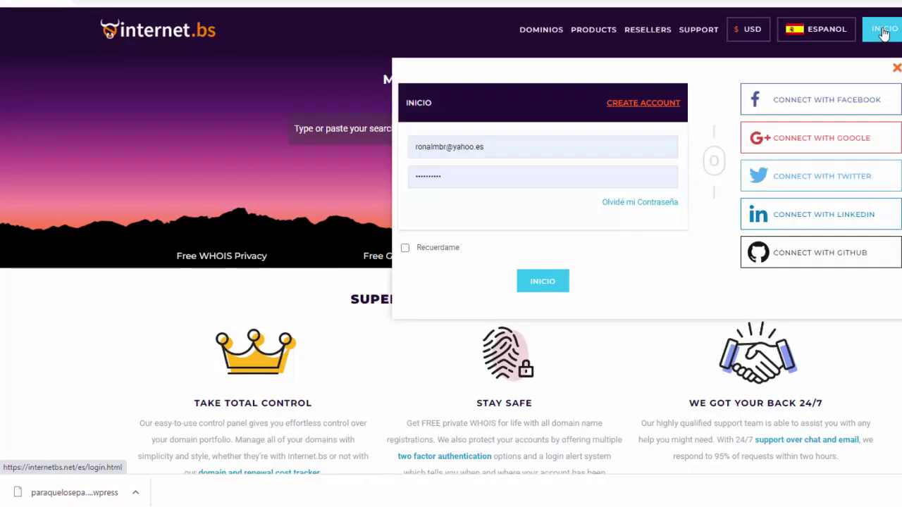
left_click(541, 284)
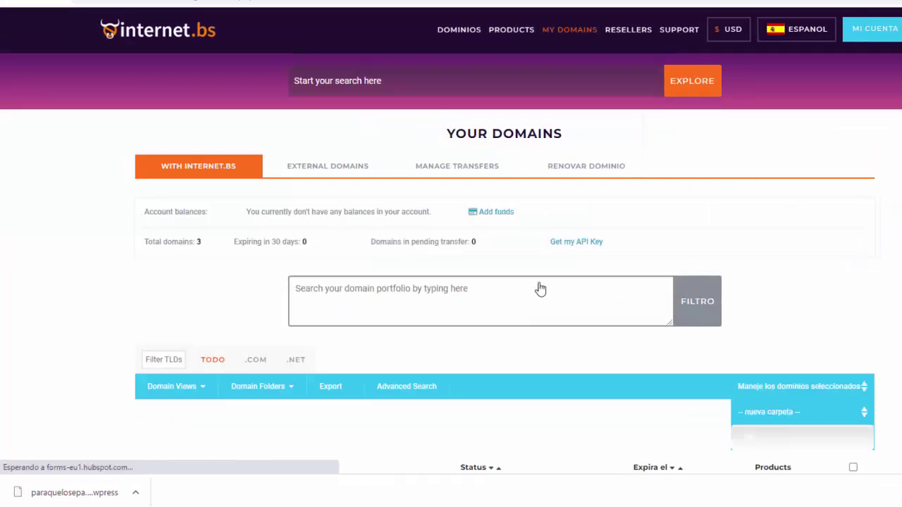
scroll(539, 288, "down", 1)
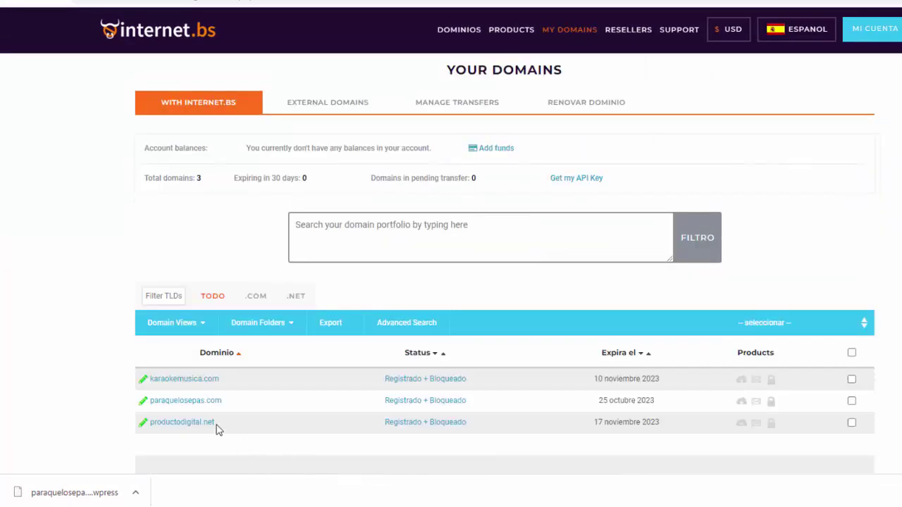
left_click(176, 401)
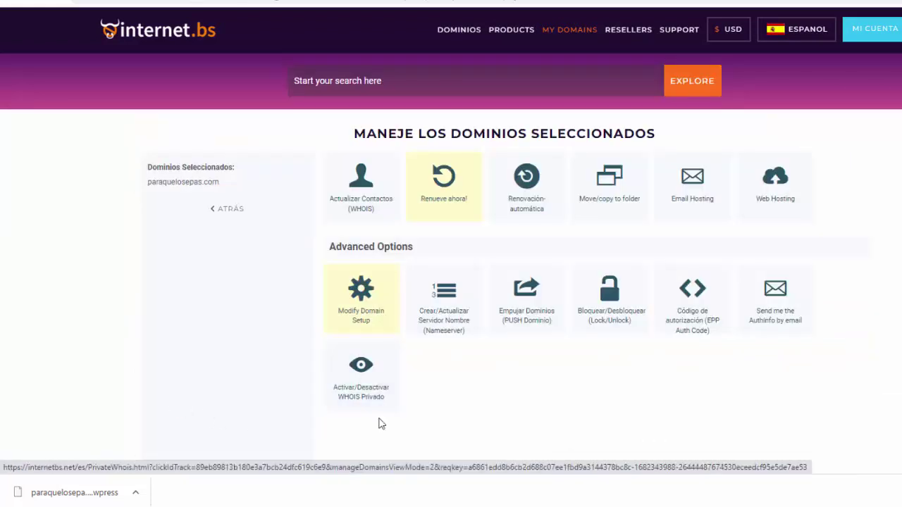
left_click(360, 299)
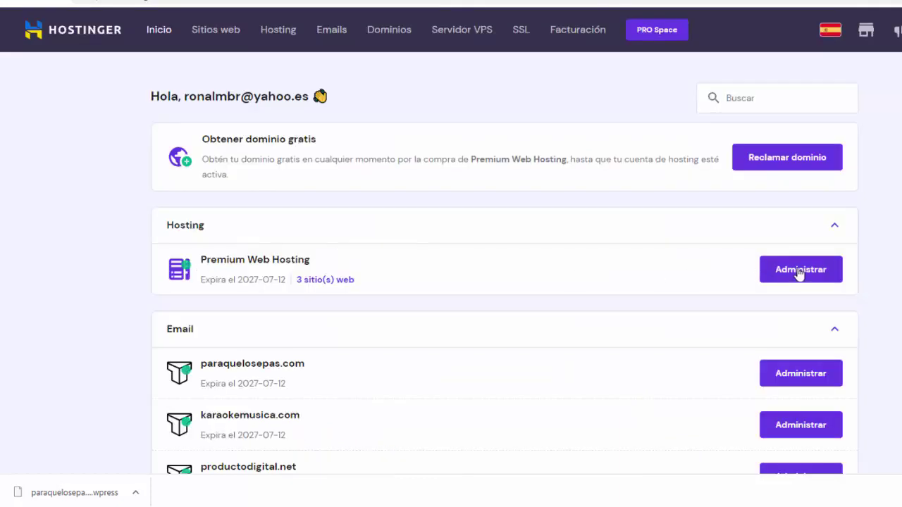
Copy nameserver ns1.dns-parking.com from the Premium Web Hosting plan details, back on the registrar tab
left_click(785, 278)
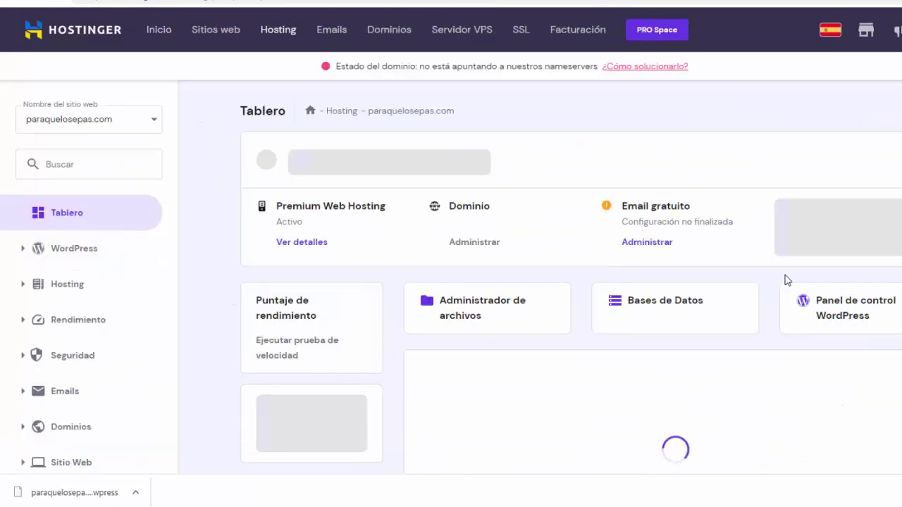
left_click(19, 290)
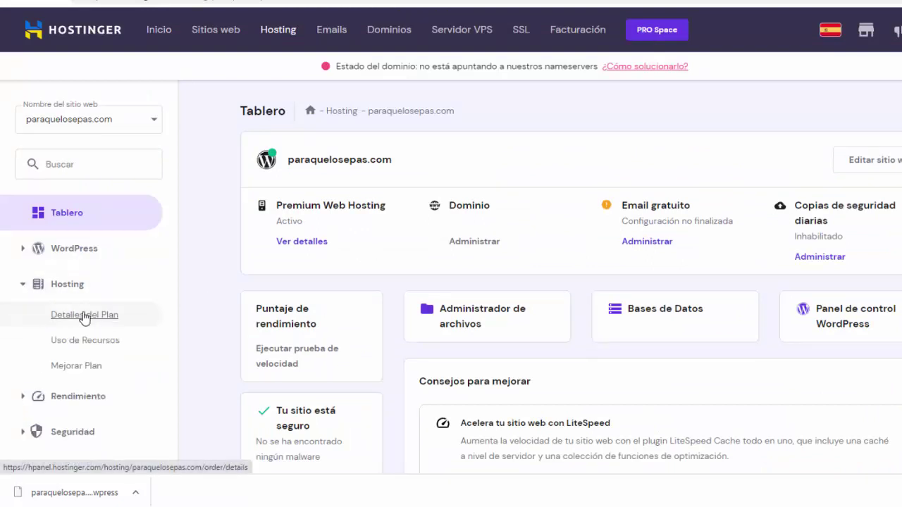
left_click(84, 316)
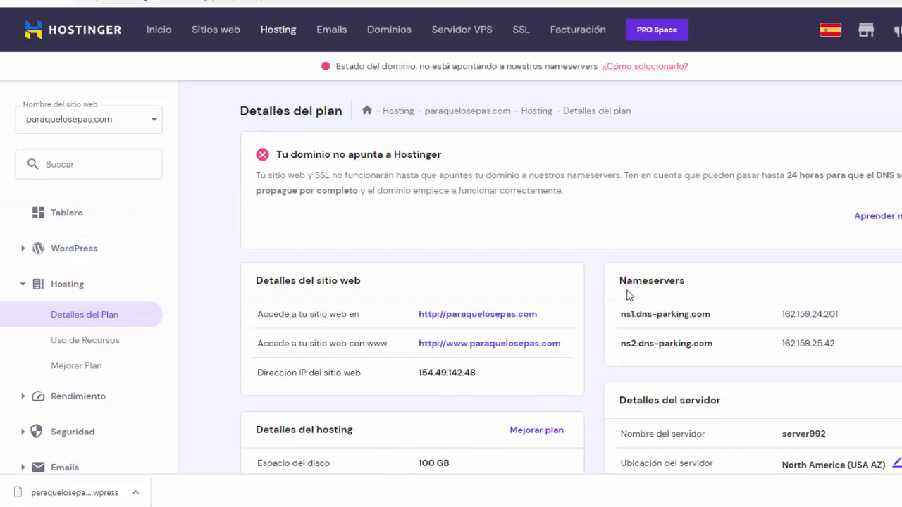
triple_click(635, 314)
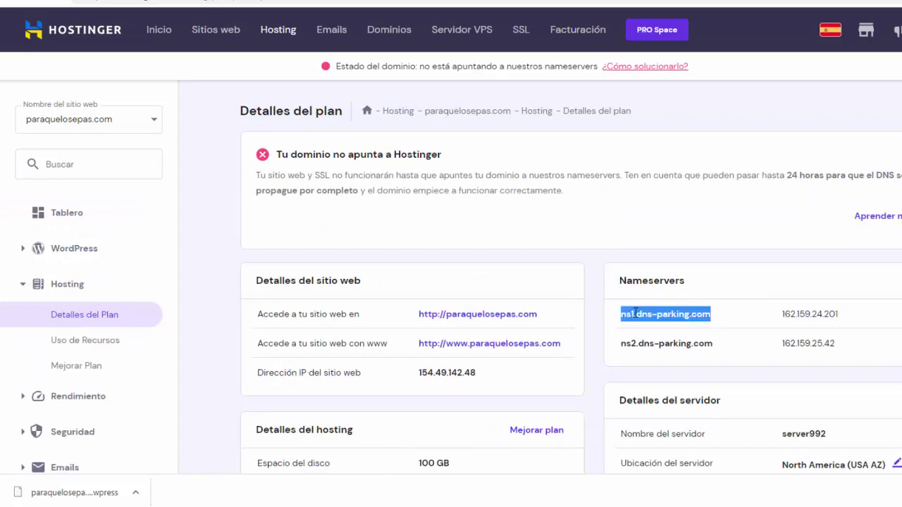
right_click(635, 314)
left_click(655, 322)
key("ctrl+Tab")
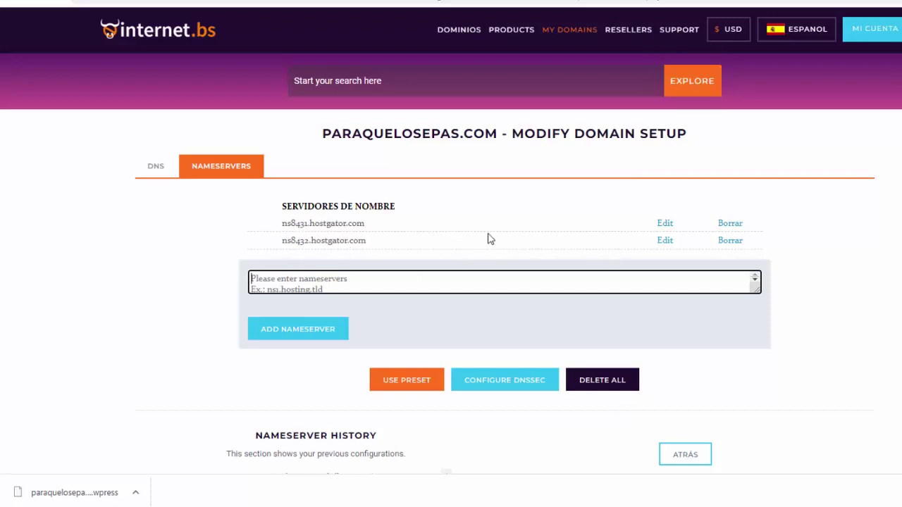
Replace the first nameserver ns8431.hostgator.com with ns1.dns-parking.com
left_click(664, 225)
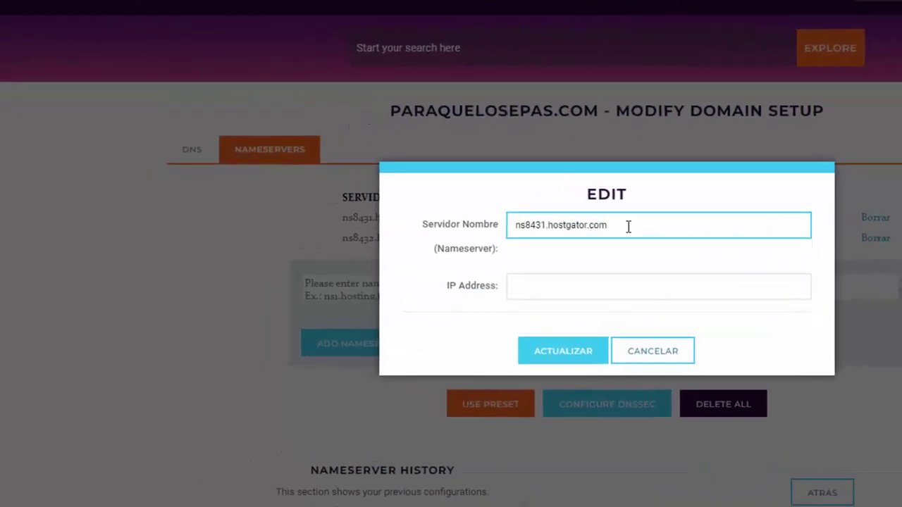
left_click_drag(607, 225, 493, 232)
key("BackSpace")
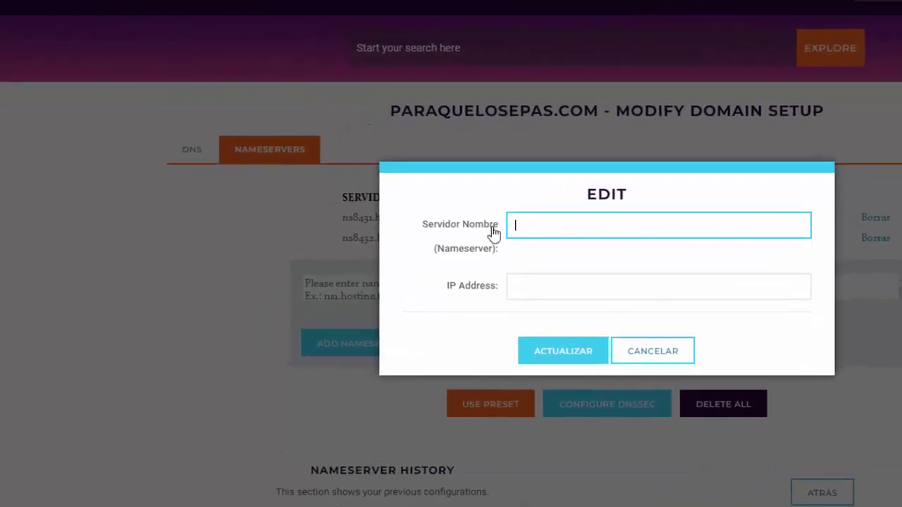
key("ctrl+v")
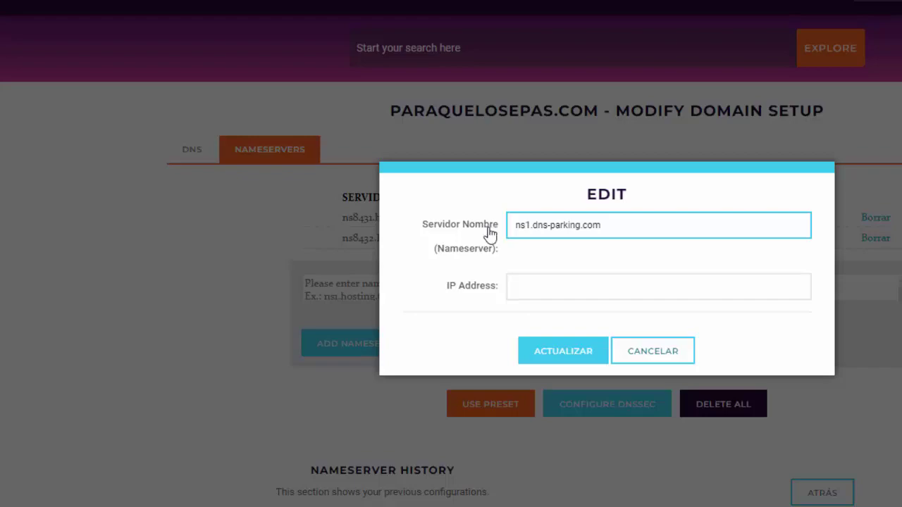
left_click(557, 356)
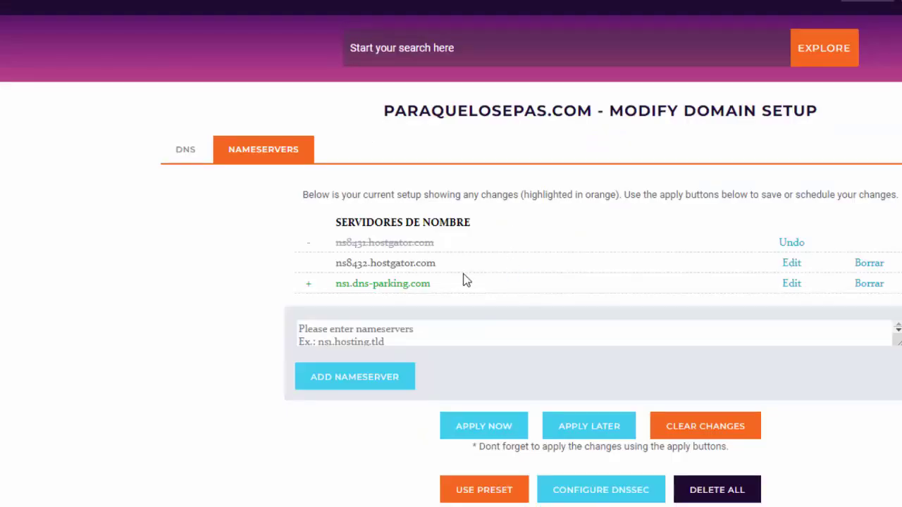
Replace the second nameserver ns8432.hostgator.com with ns2.dns-parking.com
left_click(790, 265)
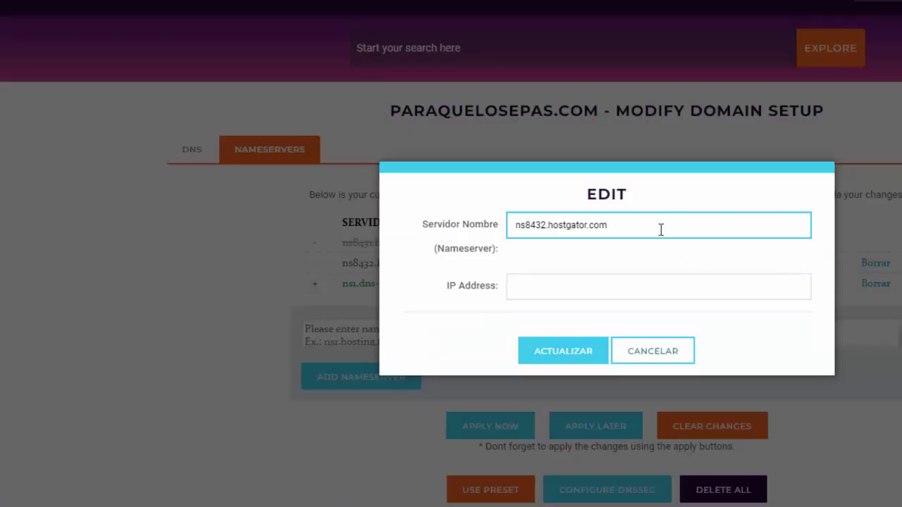
left_click_drag(660, 230, 501, 242)
key("BackSpace")
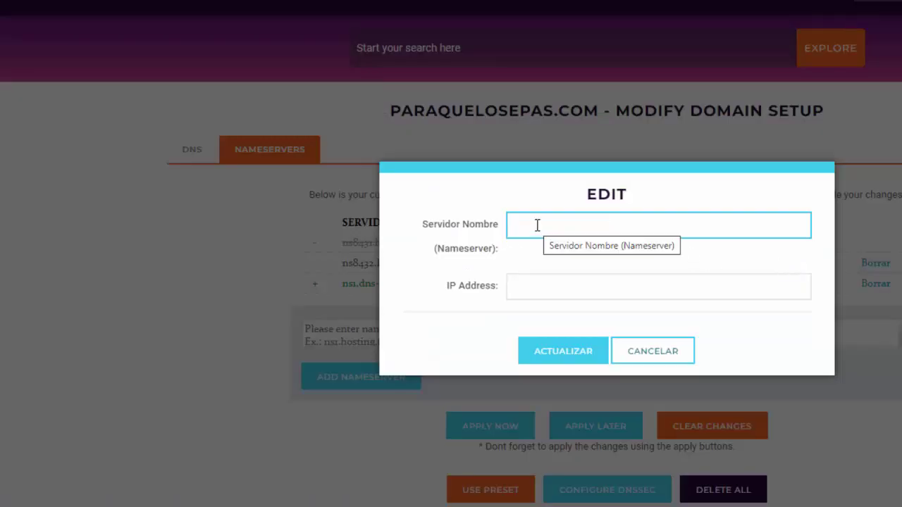
key("ctrl+v")
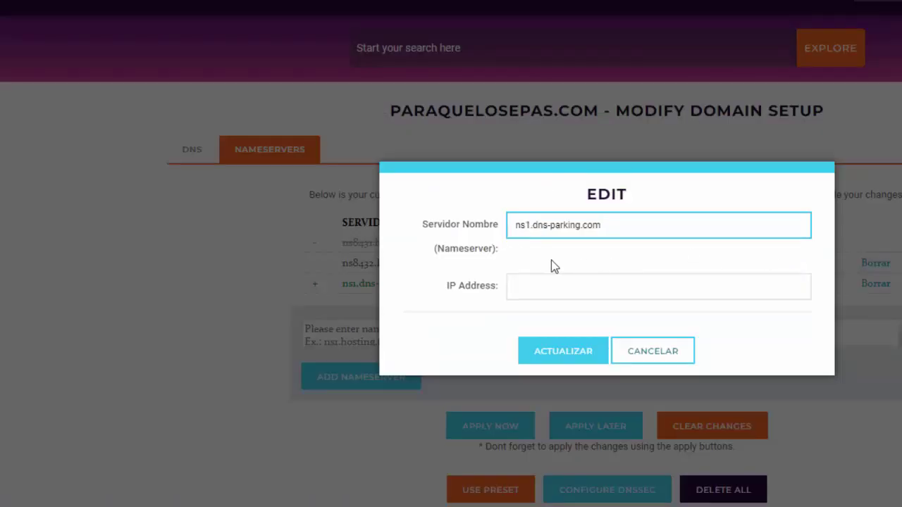
left_click(529, 225)
key("BackSpace")
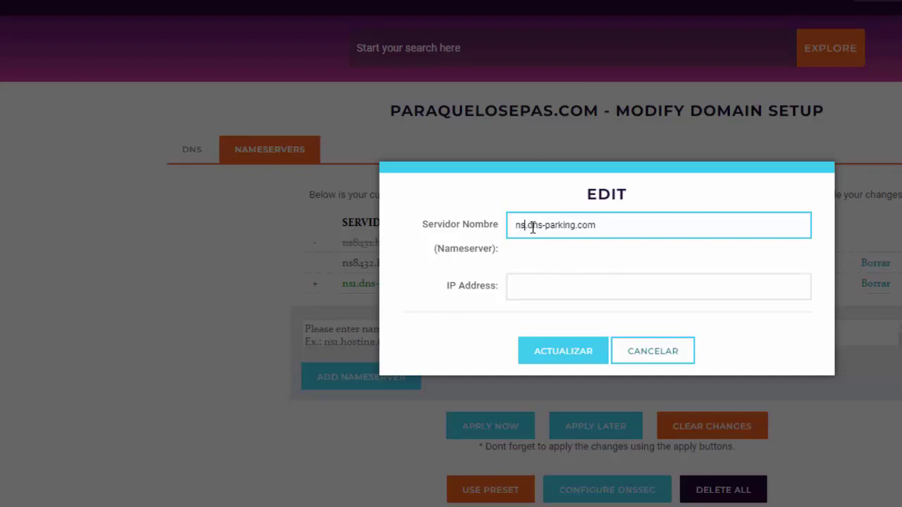
type("2")
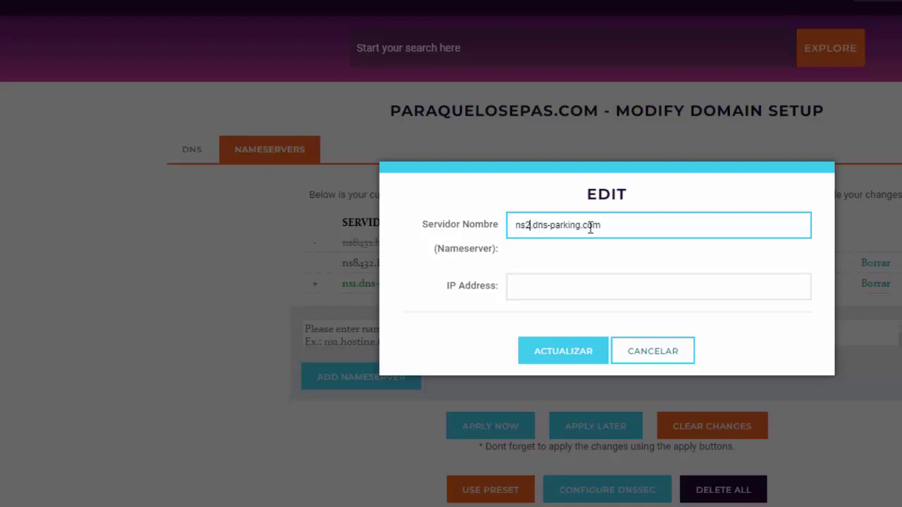
left_click(558, 352)
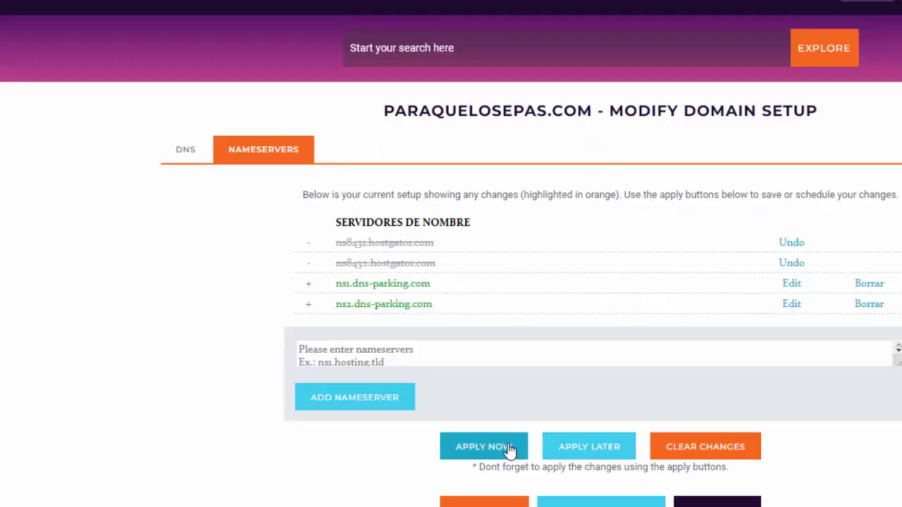
Apply and submit the nameserver changes, then dismiss the success message
left_click(486, 450)
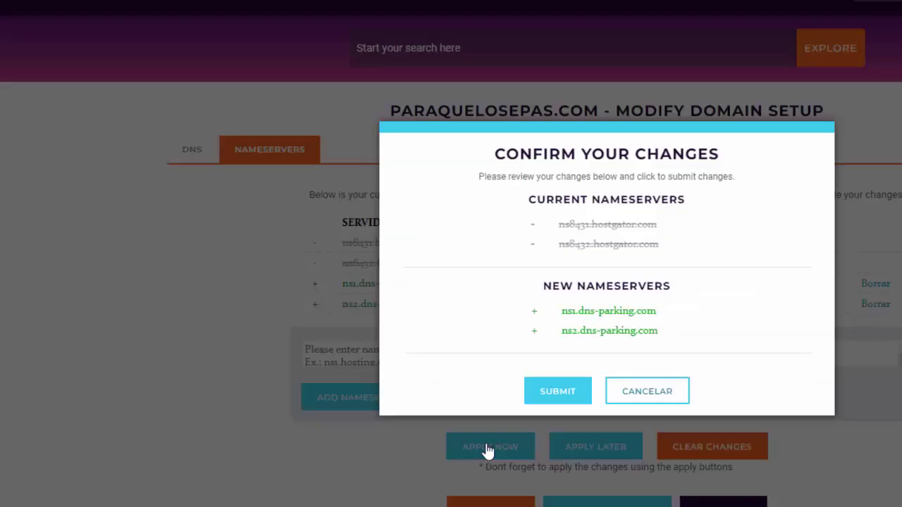
left_click(556, 393)
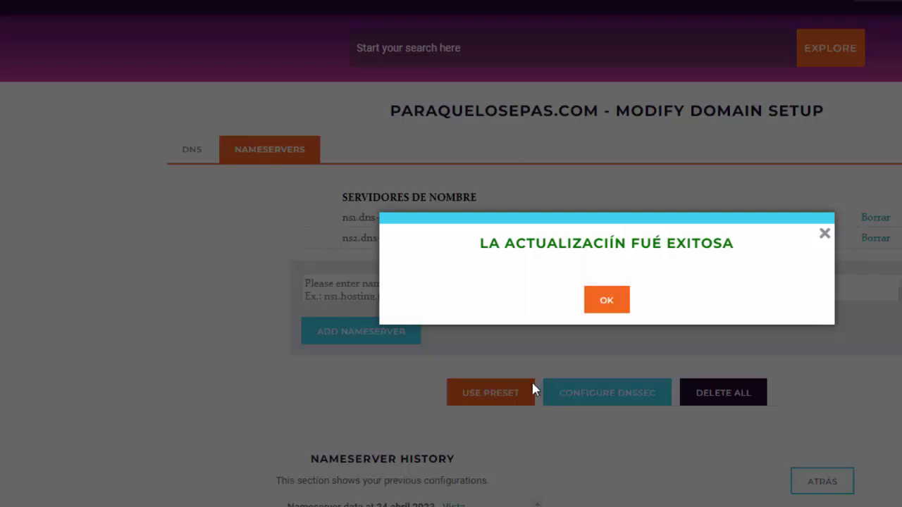
left_click(609, 305)
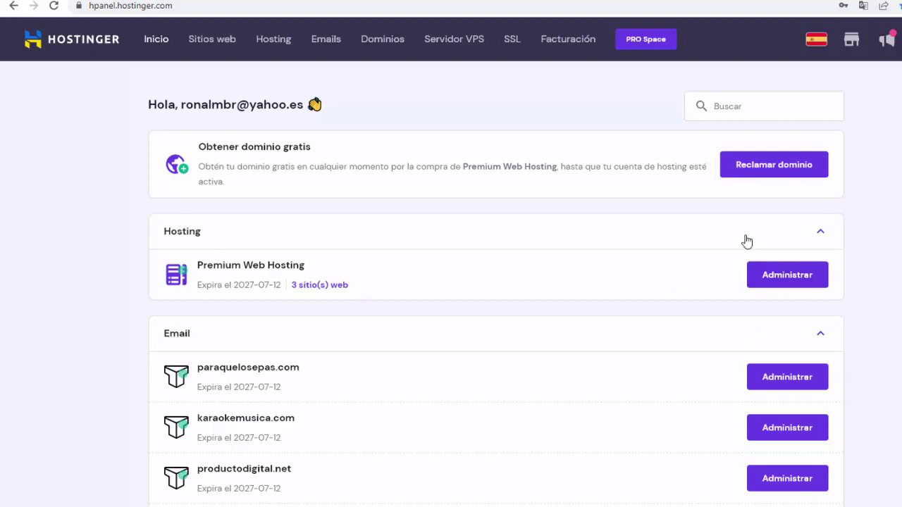
Open the paraquelosepas.com hosting dashboard and go to Sitio Web > Autoinstalador
left_click(769, 285)
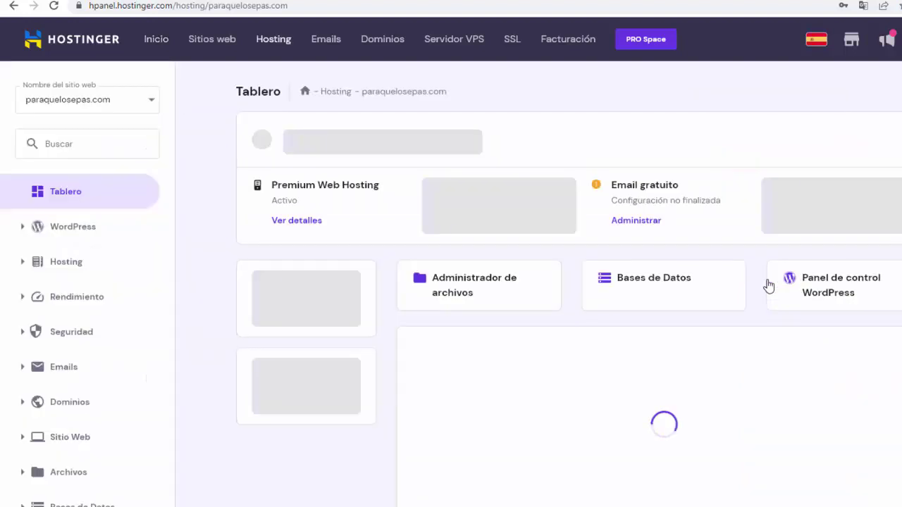
left_click(151, 105)
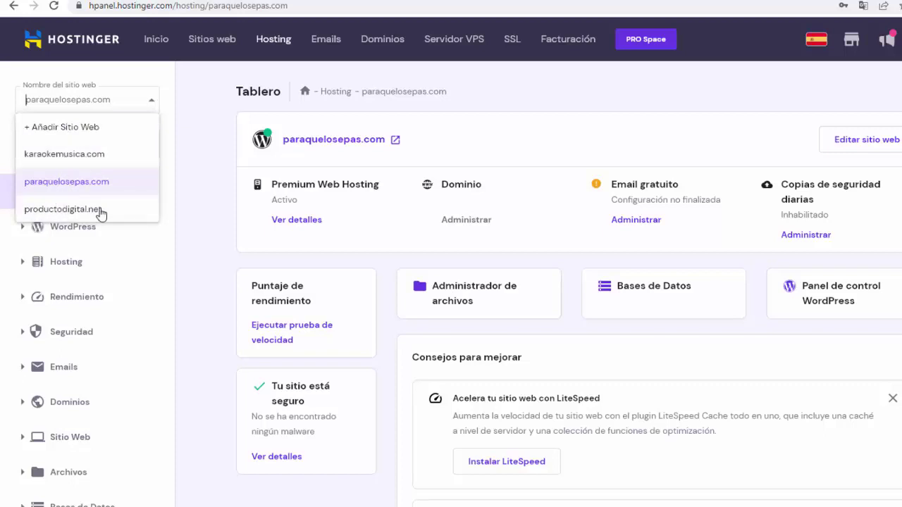
left_click(134, 106)
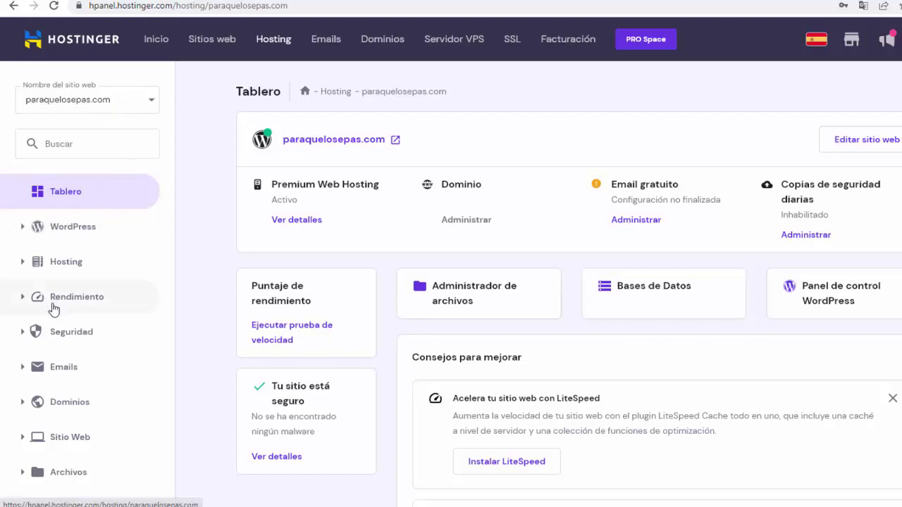
scroll(53, 310, "down", 1)
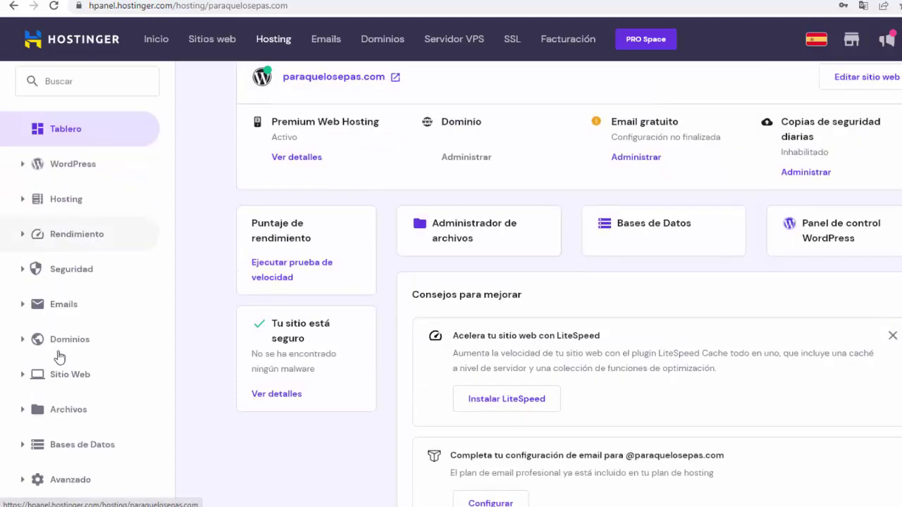
left_click(24, 377)
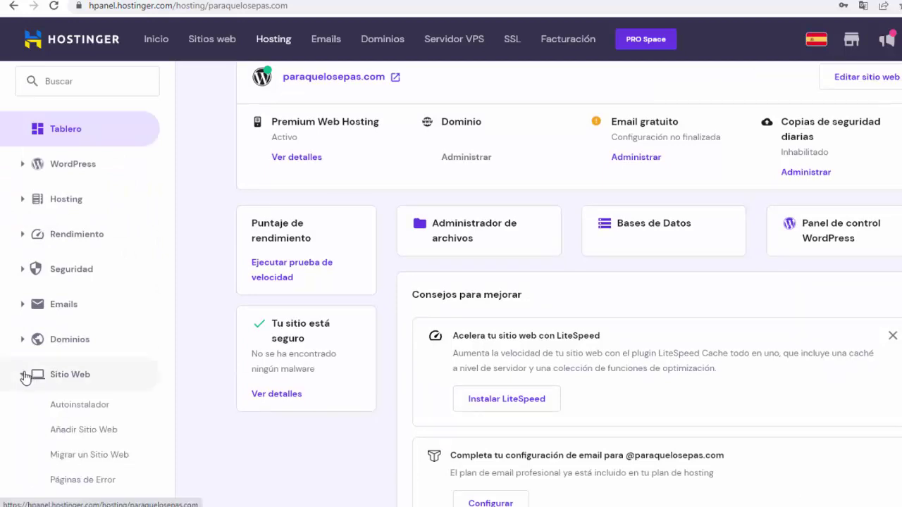
left_click(79, 405)
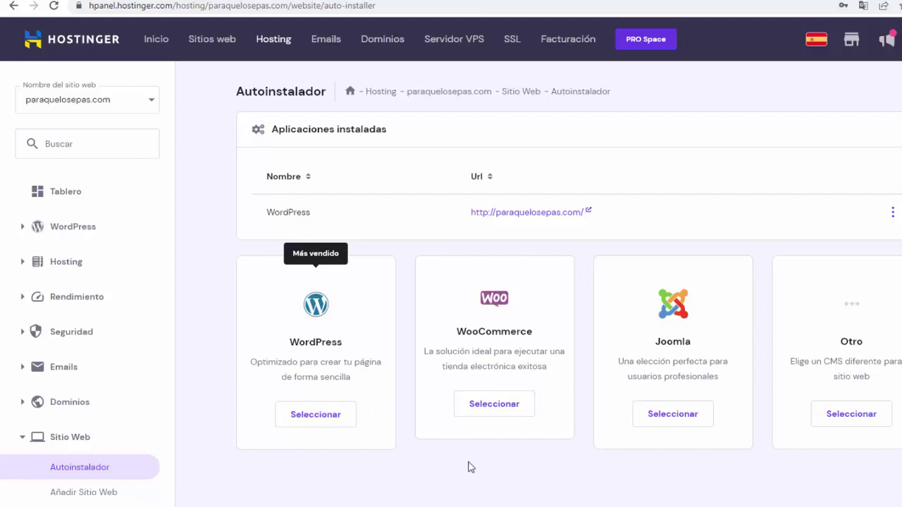
Begin a WordPress install titled 'CURSO PRESENCIAL WORDPRESS', paste the admin password, and show advanced options
left_click(314, 417)
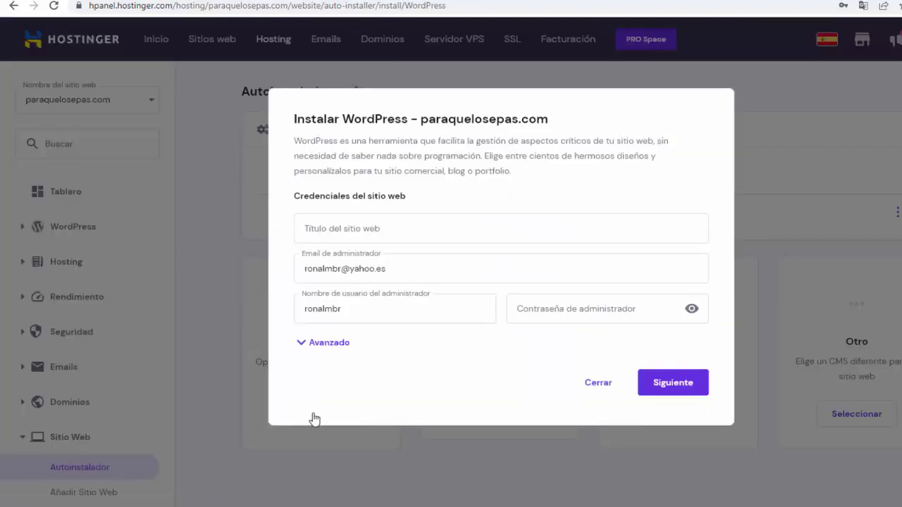
left_click(348, 230)
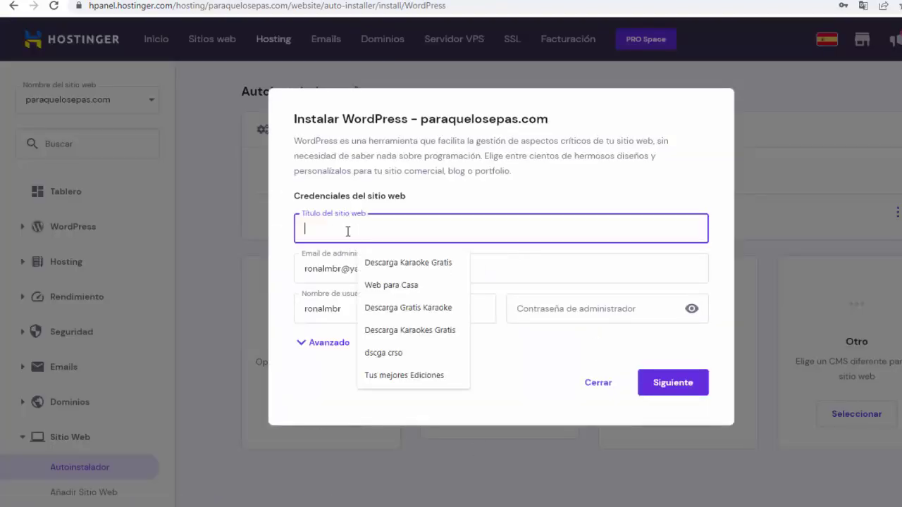
type("CURSO PRESENCIAL WORDPRESS")
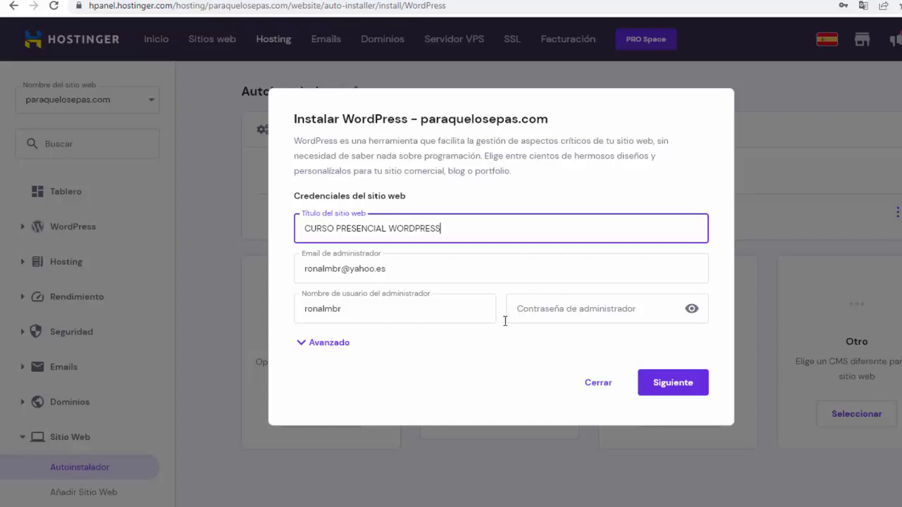
left_click(570, 311)
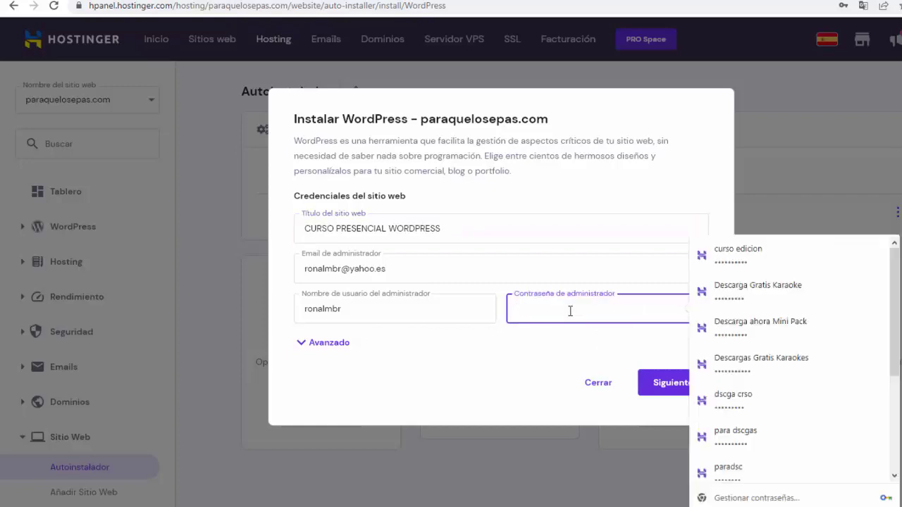
key("ctrl+v")
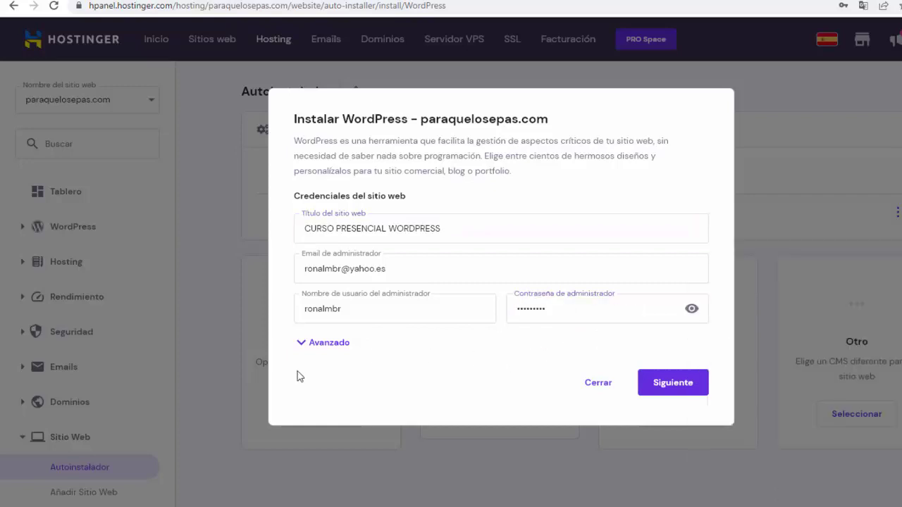
left_click(305, 350)
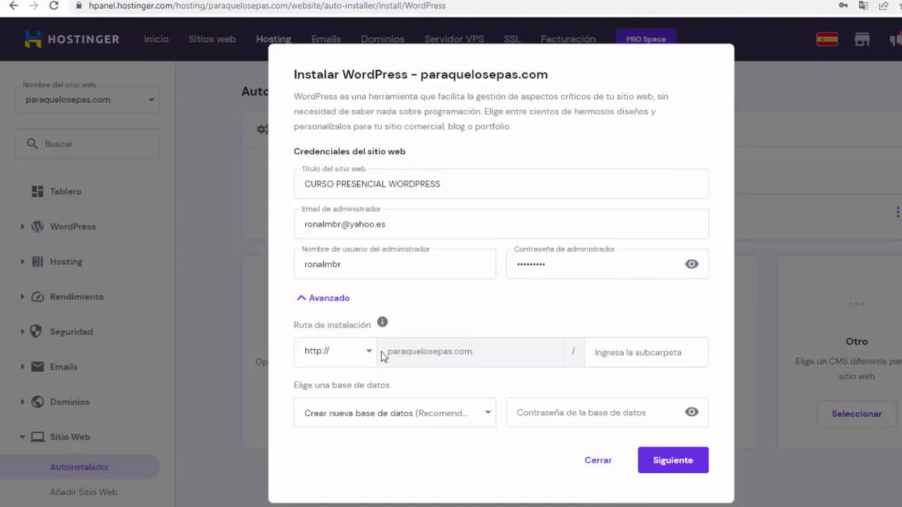
Set the install subfolder to webcursos, enter a database password, and continue
left_click(607, 353)
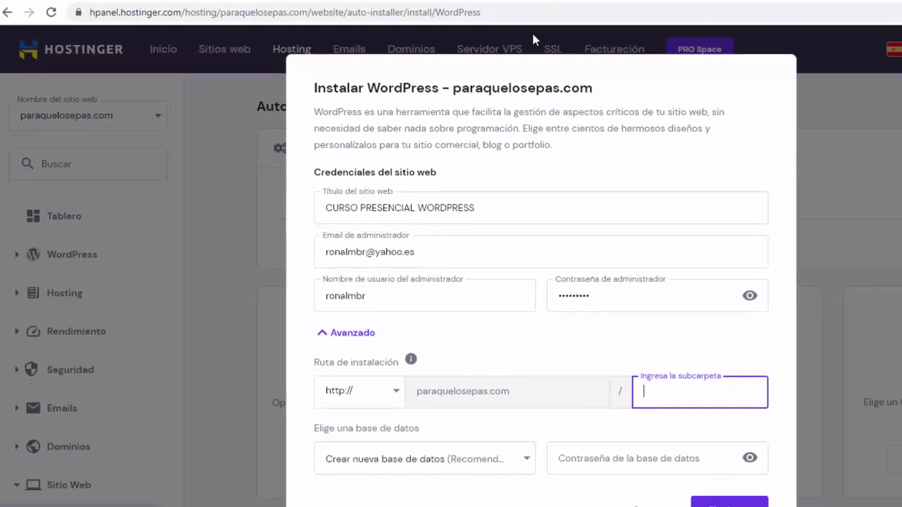
type("webcursos")
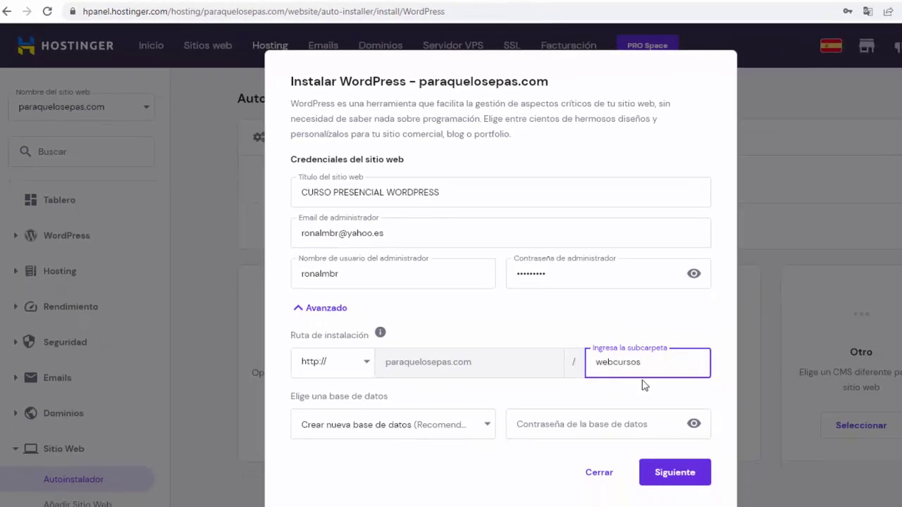
left_click(632, 403)
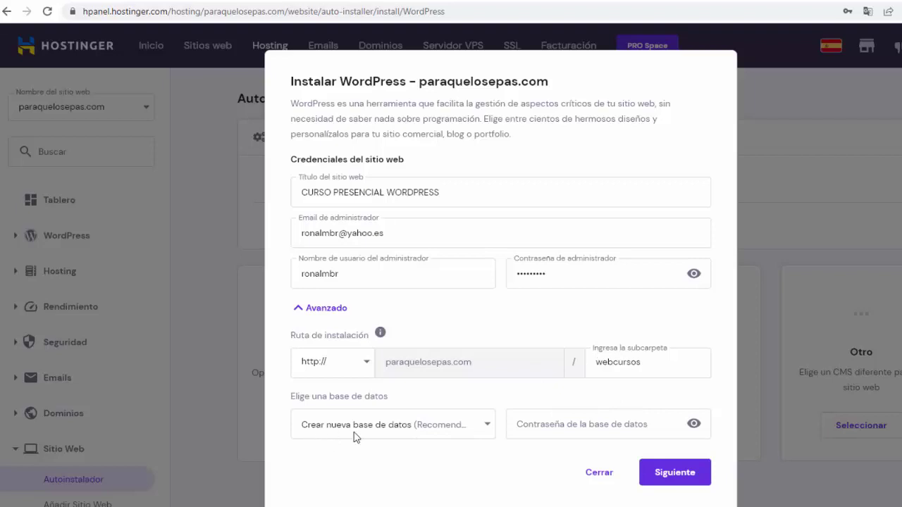
left_click(554, 429)
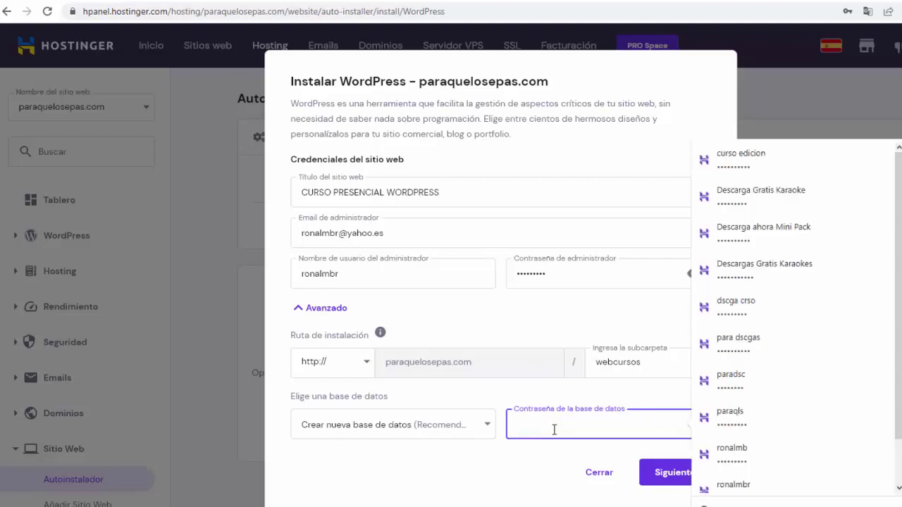
type("p")
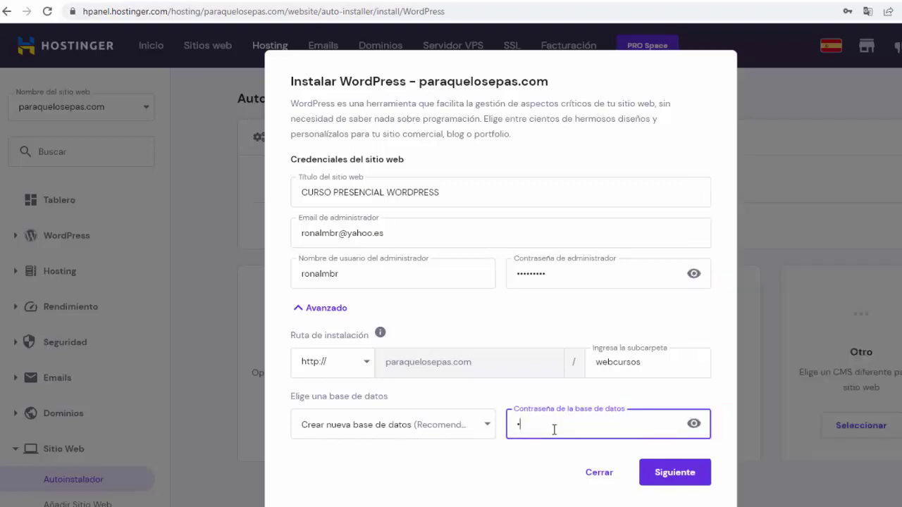
type("assword1")
left_click(671, 472)
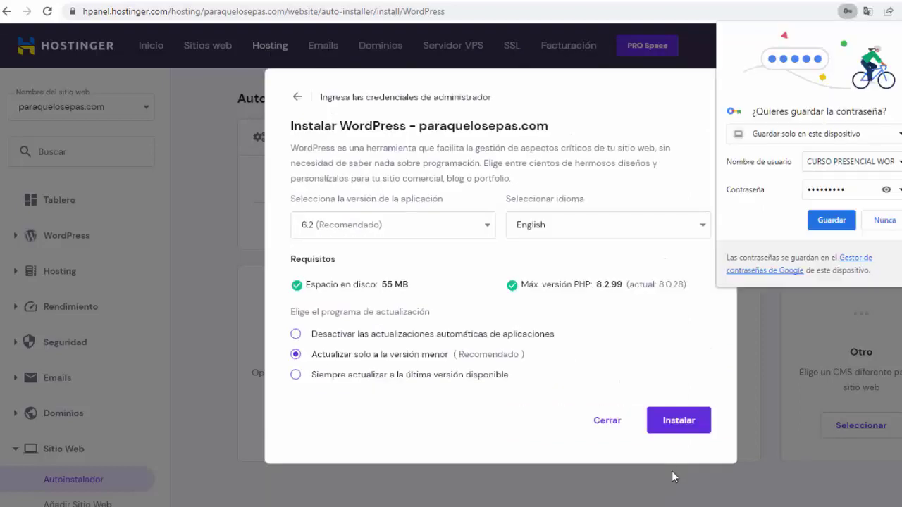
Save the password in the browser, choose Spanish (Spain) as language, and install WordPress
left_click(831, 219)
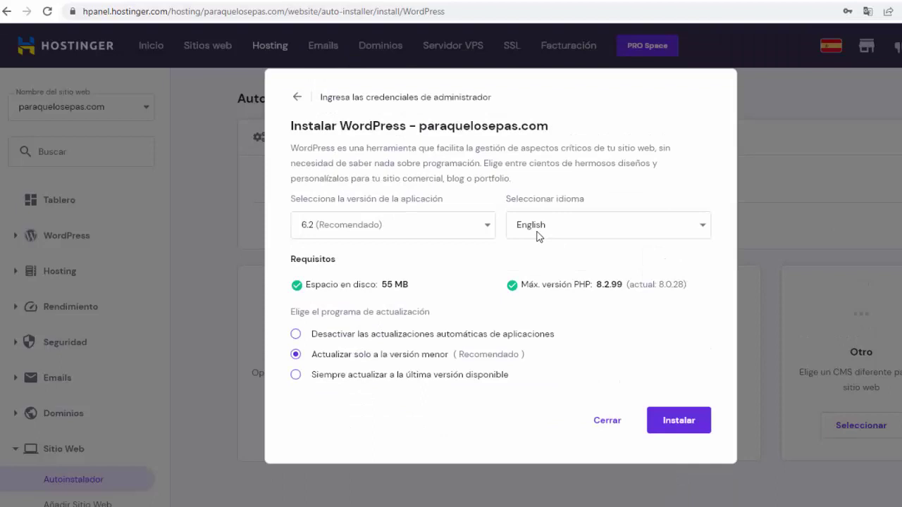
left_click(702, 229)
left_click_drag(699, 263, 722, 383)
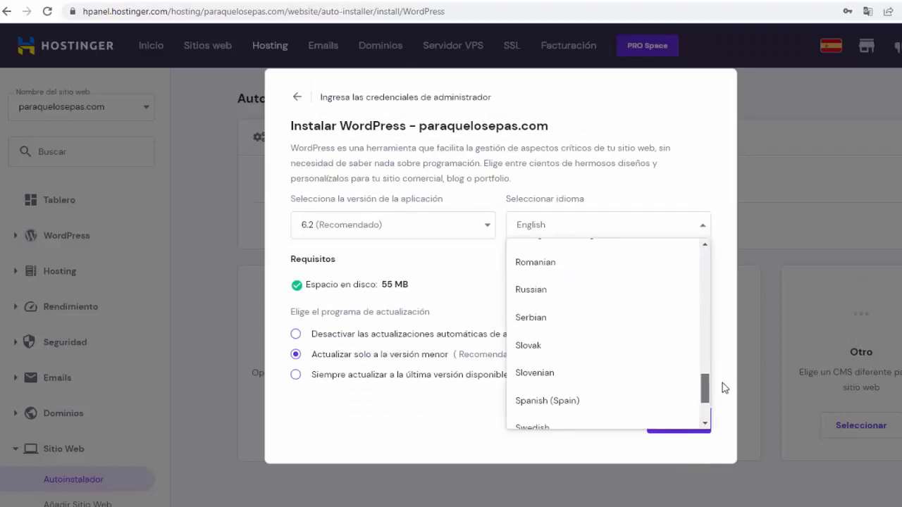
left_click(548, 389)
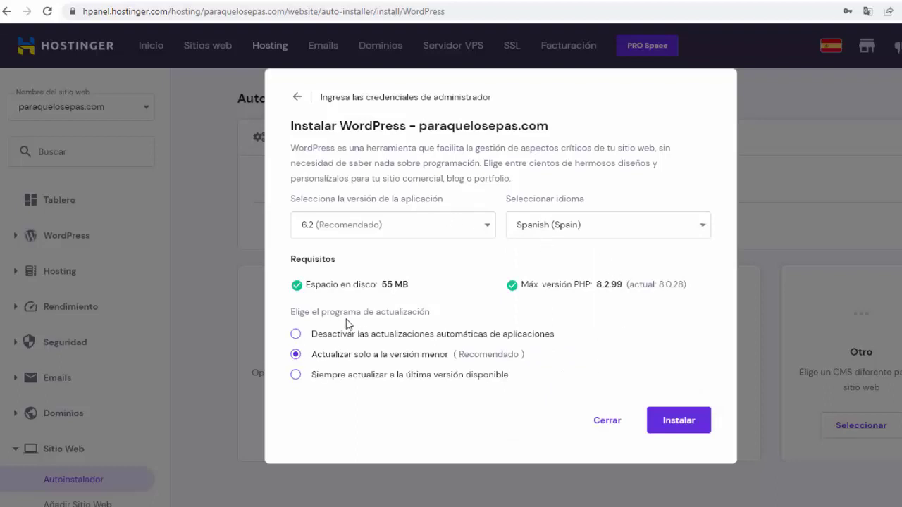
left_click(676, 421)
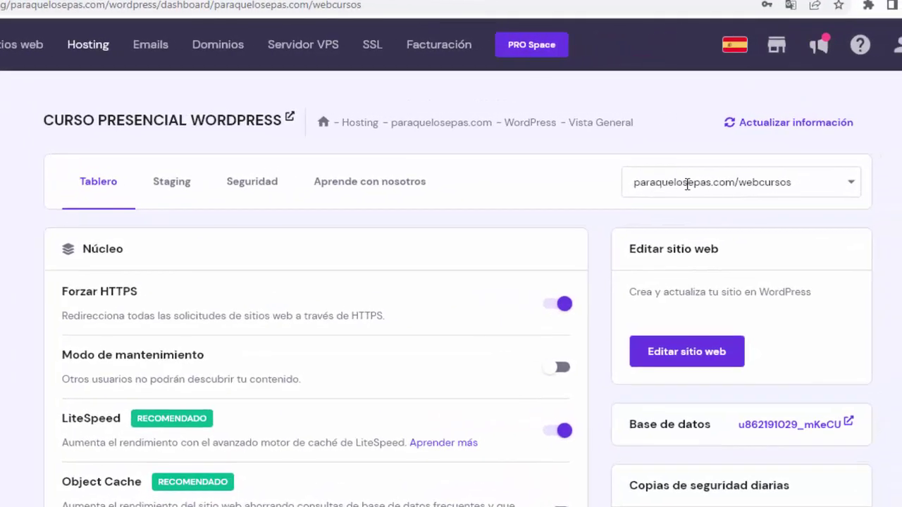
Select the paraquelosepas.com/webcursos site and open its WordPress admin via Editar sitio web
left_click(852, 186)
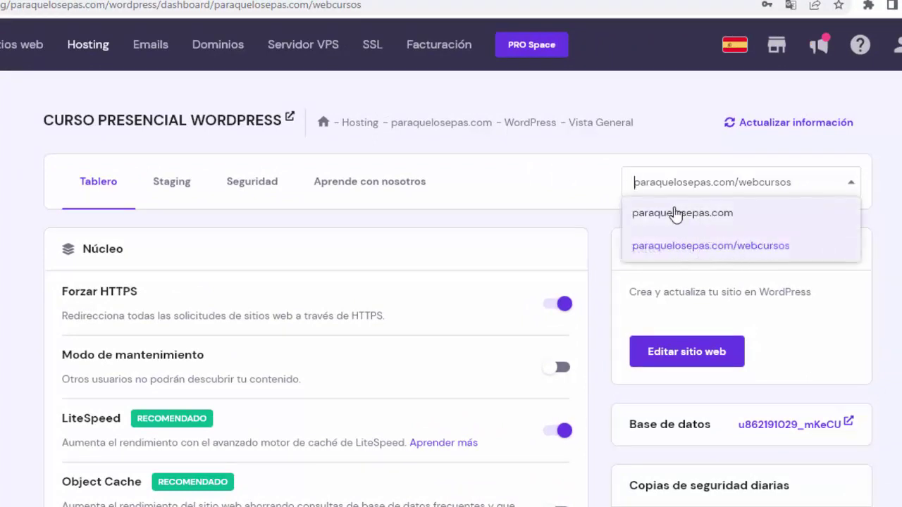
left_click(789, 144)
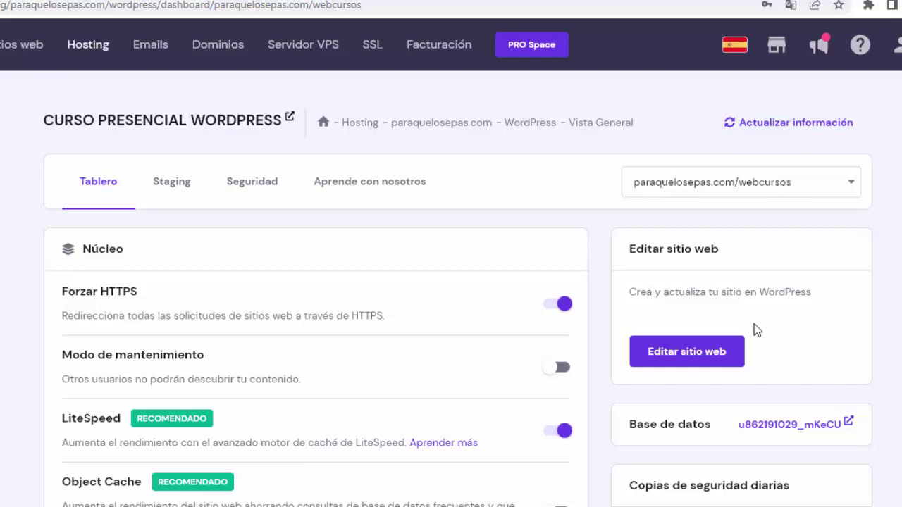
left_click(679, 357)
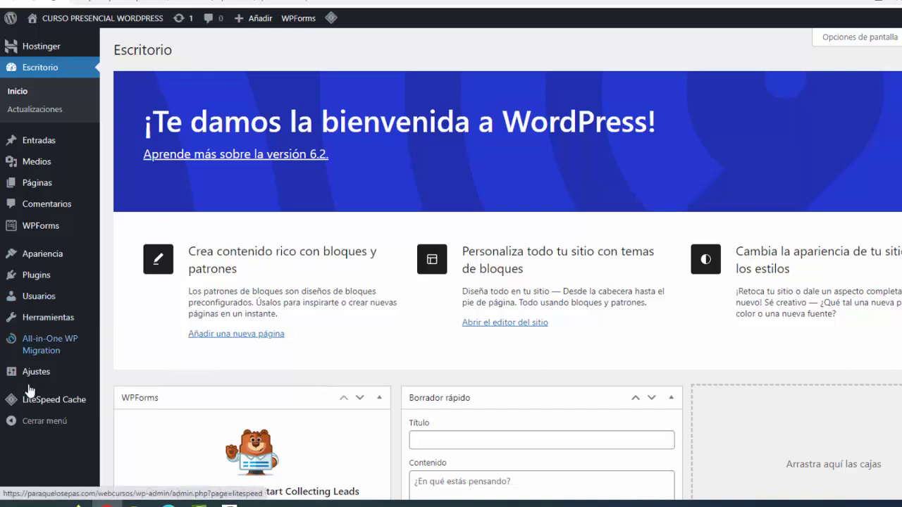
mouse_move(43, 347)
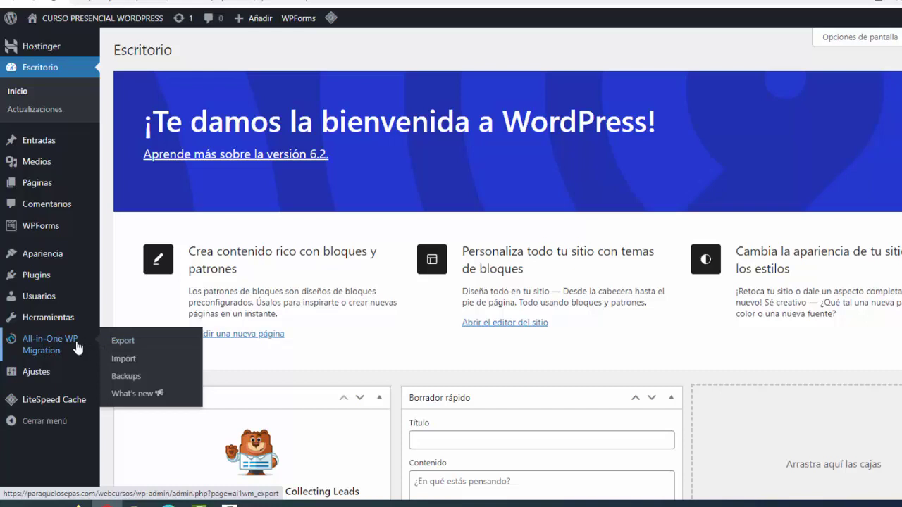
In All-in-One WP Migration Import, load the paraquelosepas backup file from Descargas
mouse_move(33, 280)
left_click(130, 363)
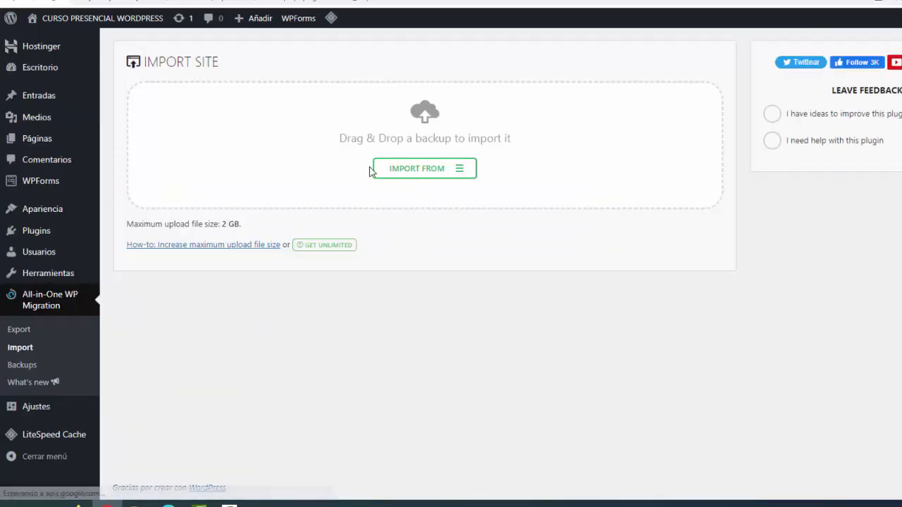
left_click(459, 174)
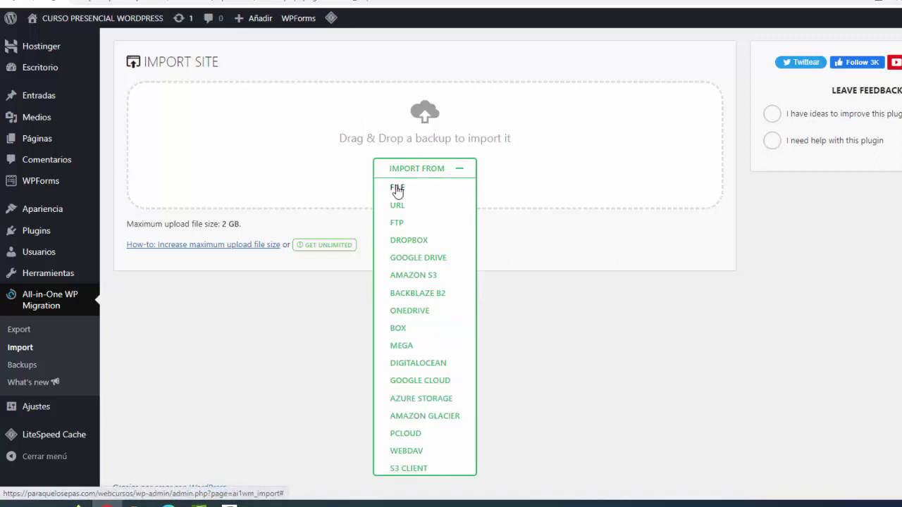
left_click(398, 189)
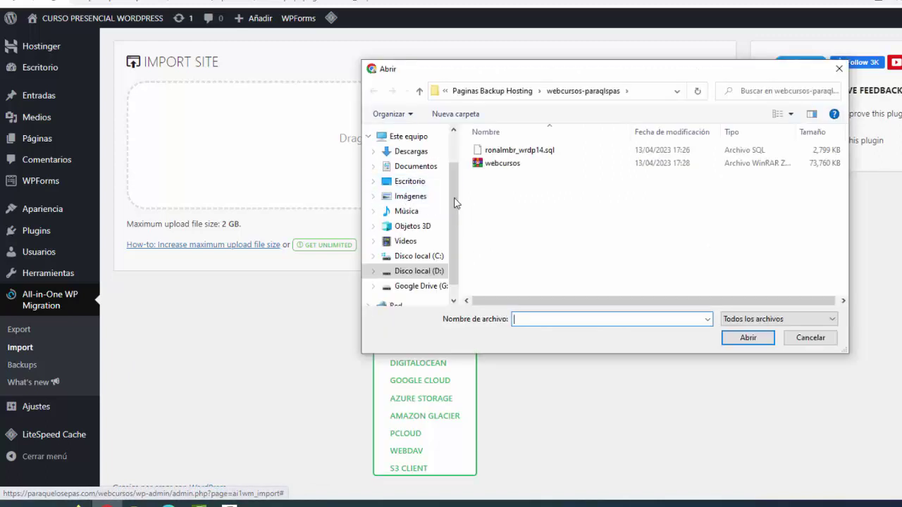
left_click(418, 157)
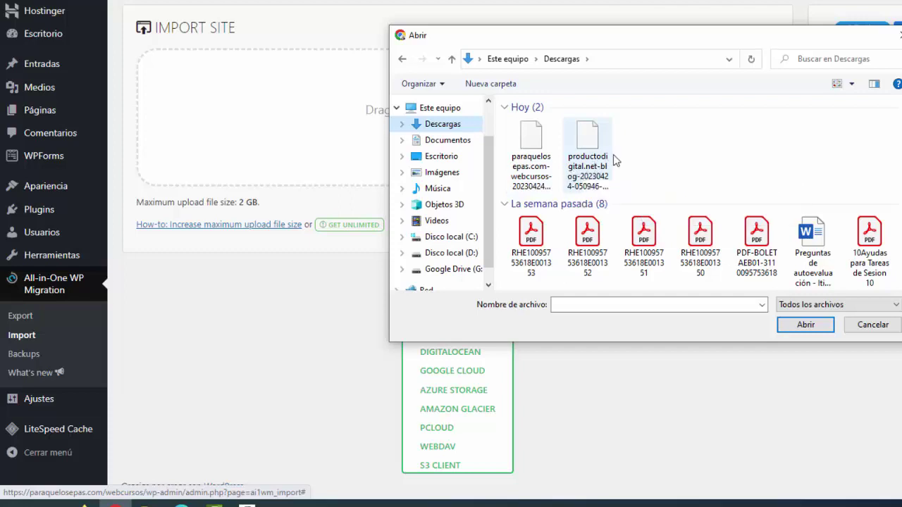
left_click(537, 148)
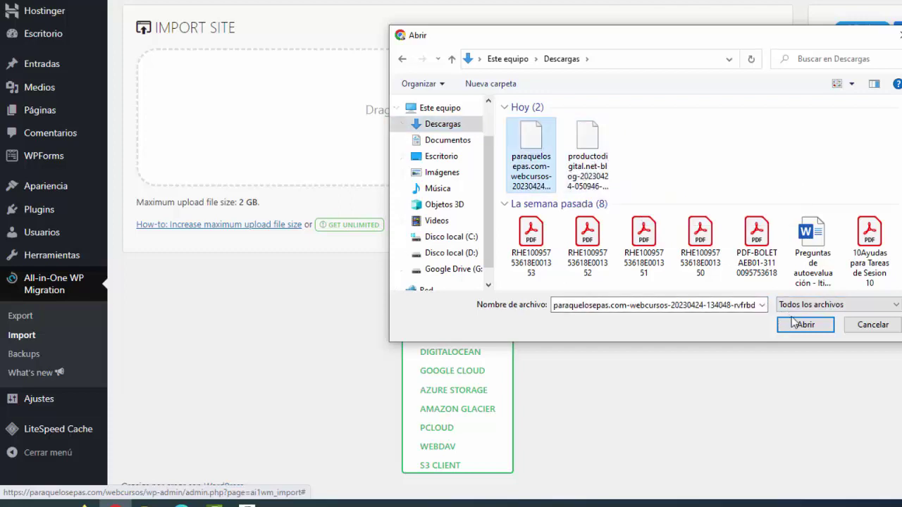
left_click(796, 325)
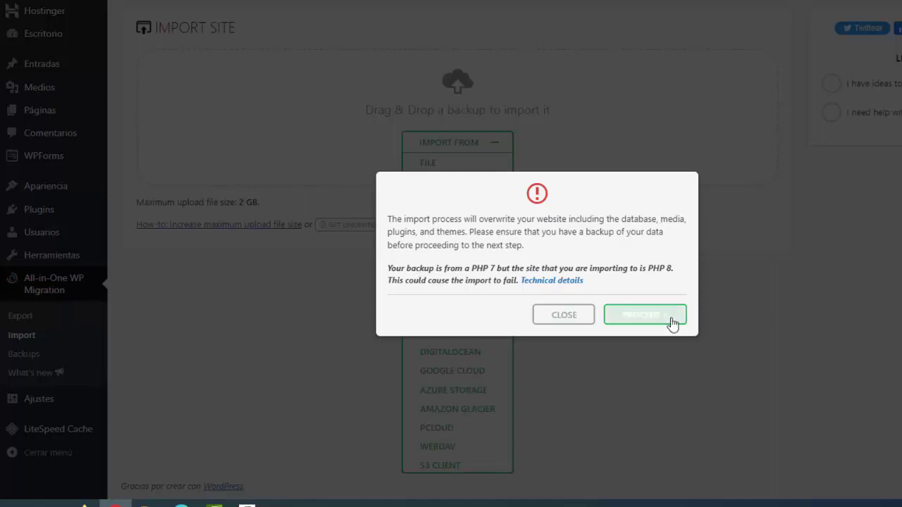
Confirm the overwrite, finish the import, and update the WordPress database
left_click(645, 317)
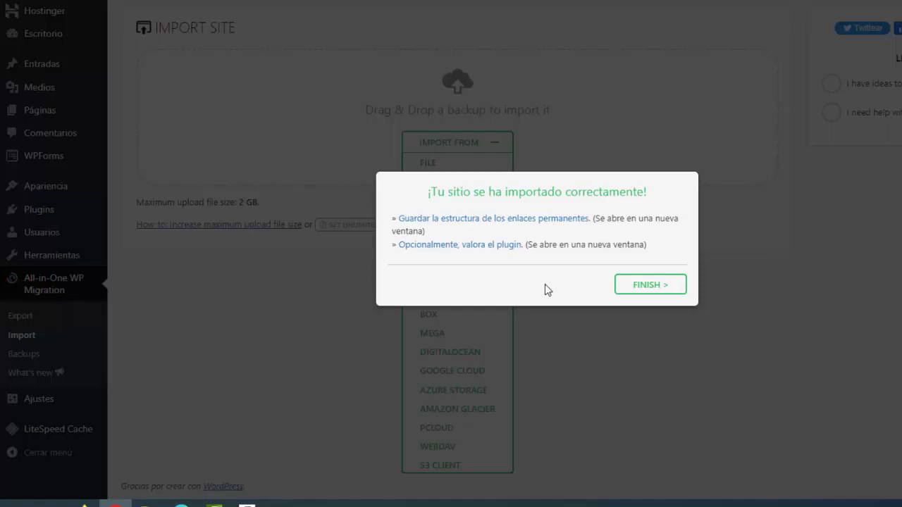
left_click(640, 287)
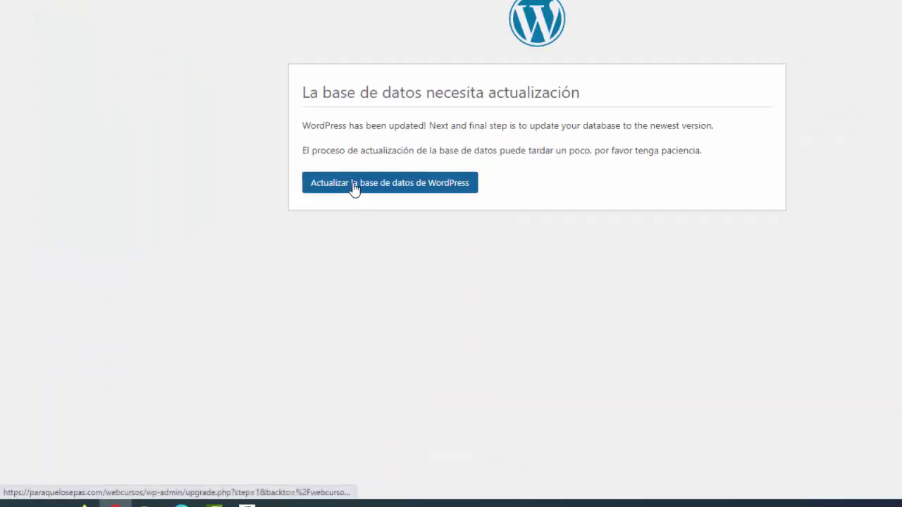
left_click(355, 189)
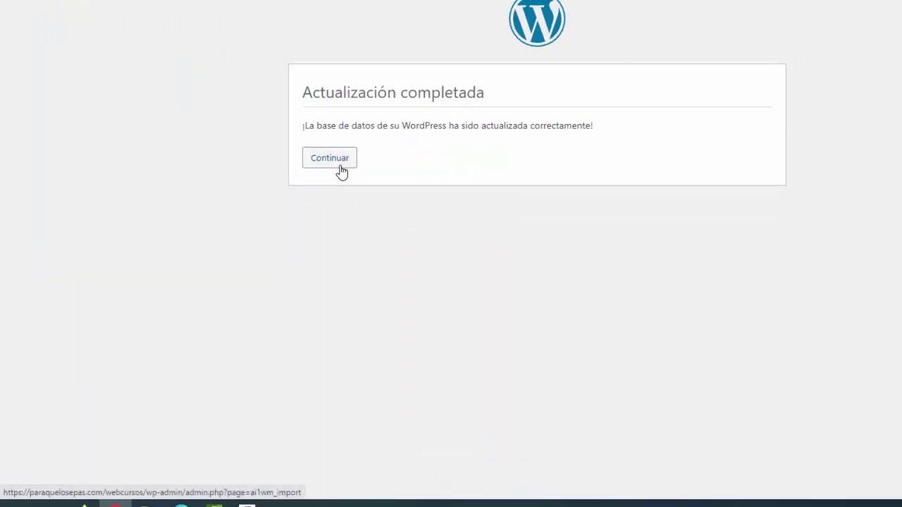
left_click(341, 171)
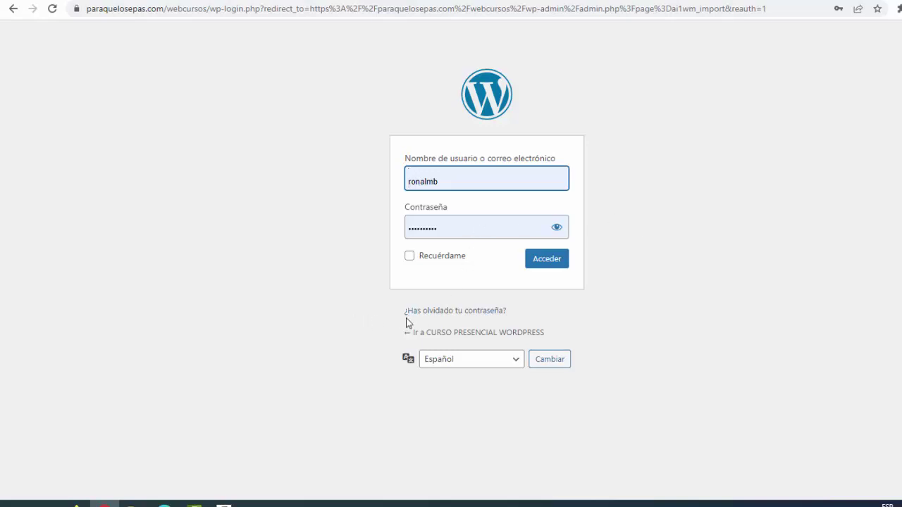
Request a password reset with the account's e-mail address, then switch to the mail inbox
left_click(448, 312)
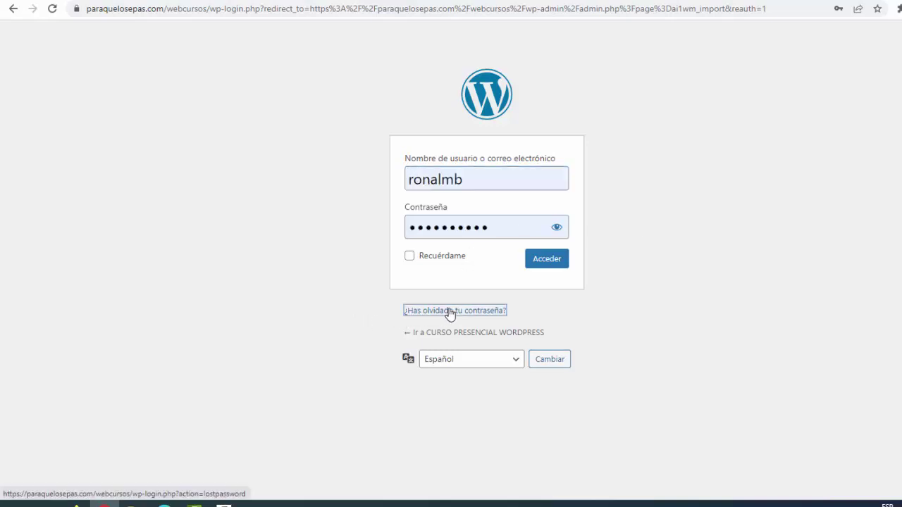
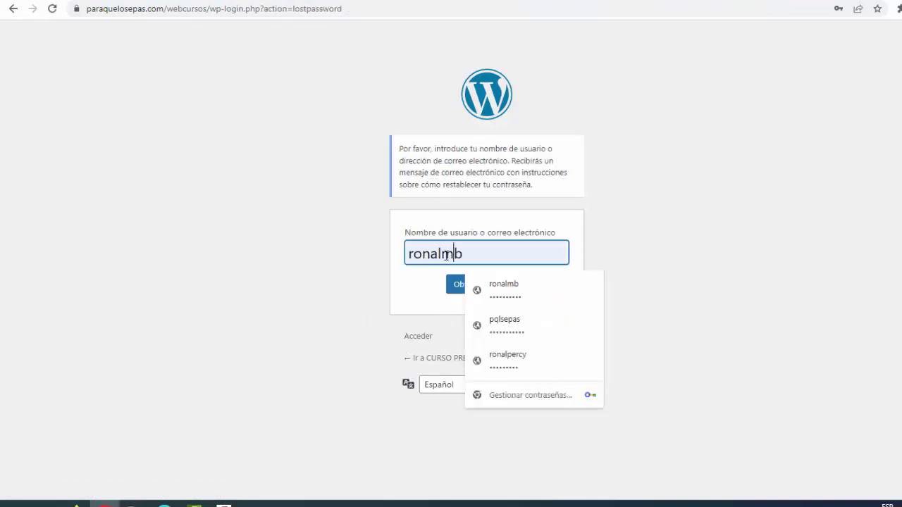
left_click_drag(455, 254, 389, 258)
key("ctrl+a")
key("ctrl+v")
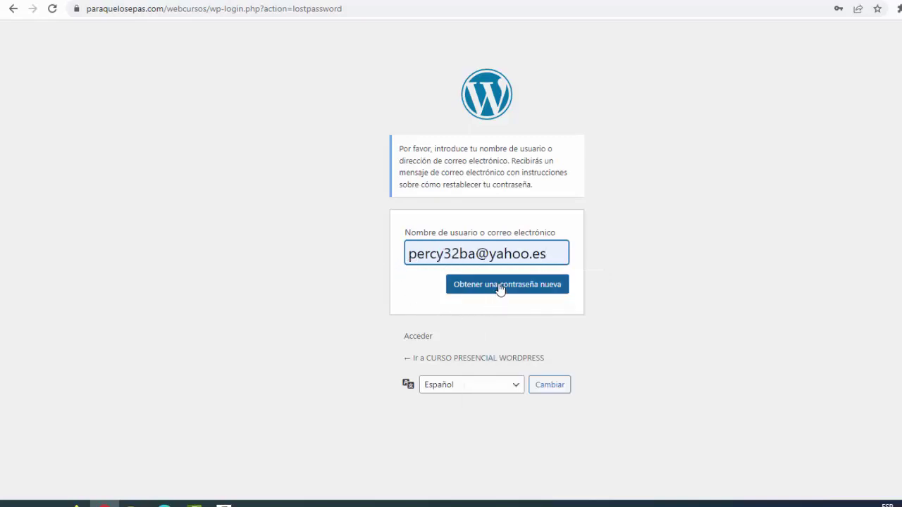
left_click(499, 289)
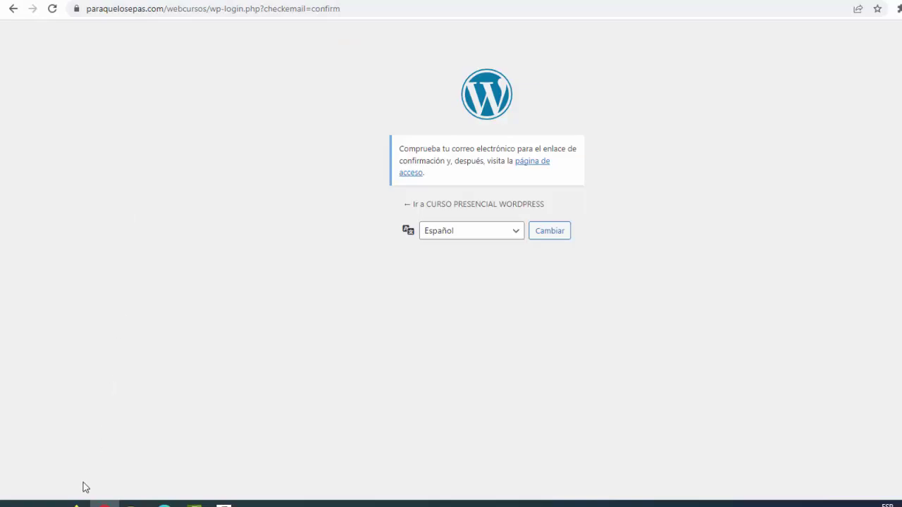
left_click(76, 503)
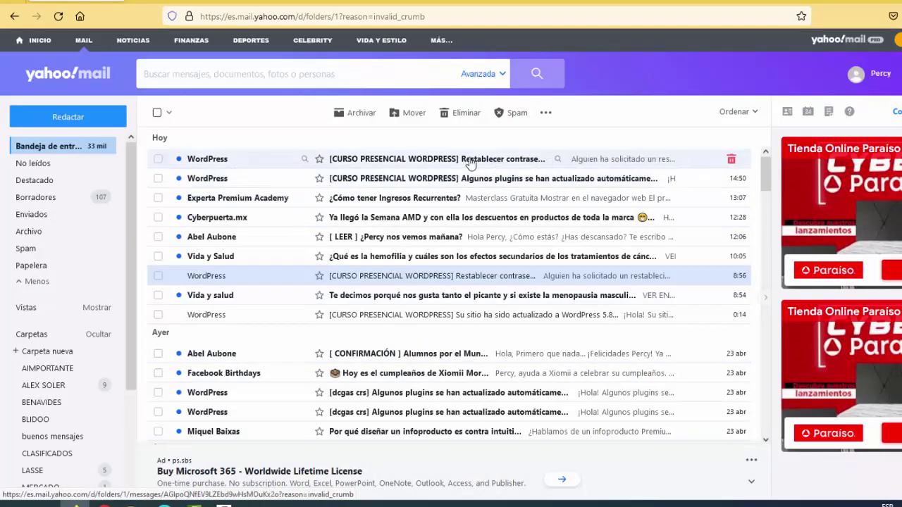
Open the 'Restablecer contraseña' email and follow its wp-login.php reset link
left_click(414, 162)
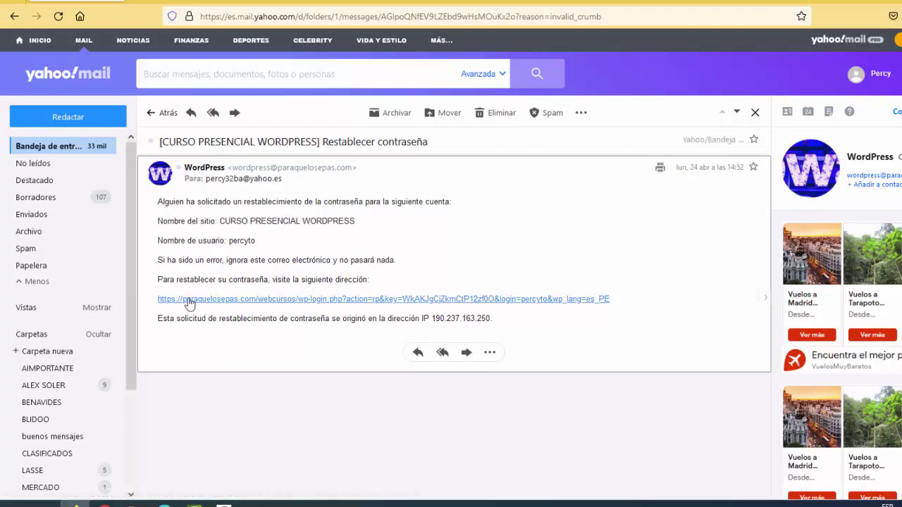
left_click(363, 306)
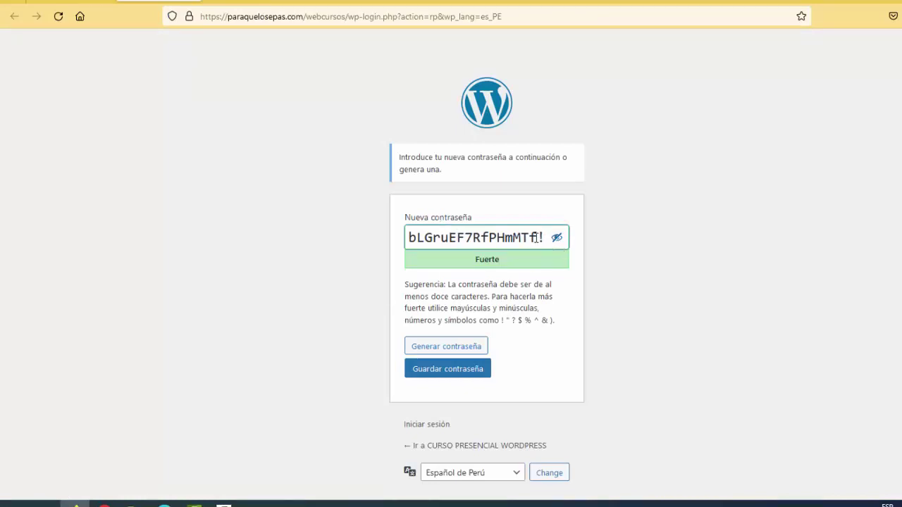
Replace the generated password with a custom one, hidden, and save it
left_click_drag(533, 238, 391, 245)
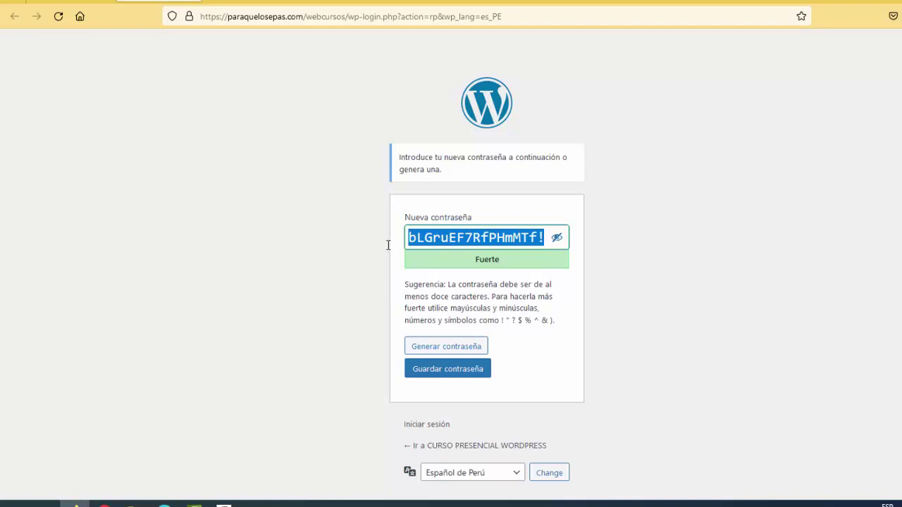
key("ctrl+v")
left_click(556, 238)
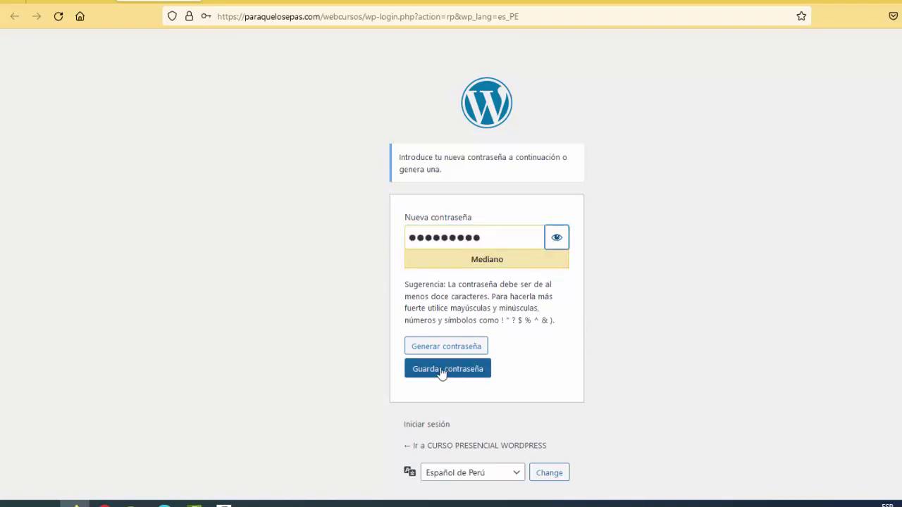
left_click(443, 372)
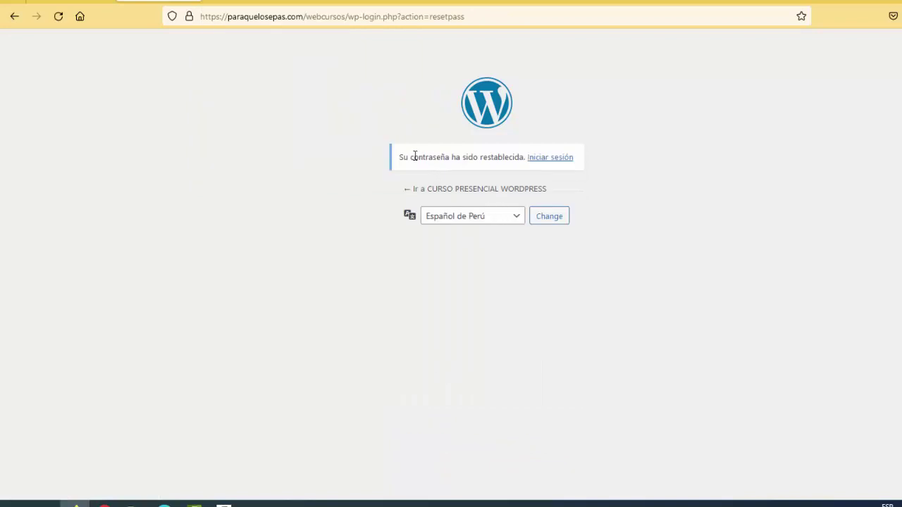
Log in with the account e-mail and new password, Recordarme checked, then choose Recuérdamelo más tarde
left_click(542, 160)
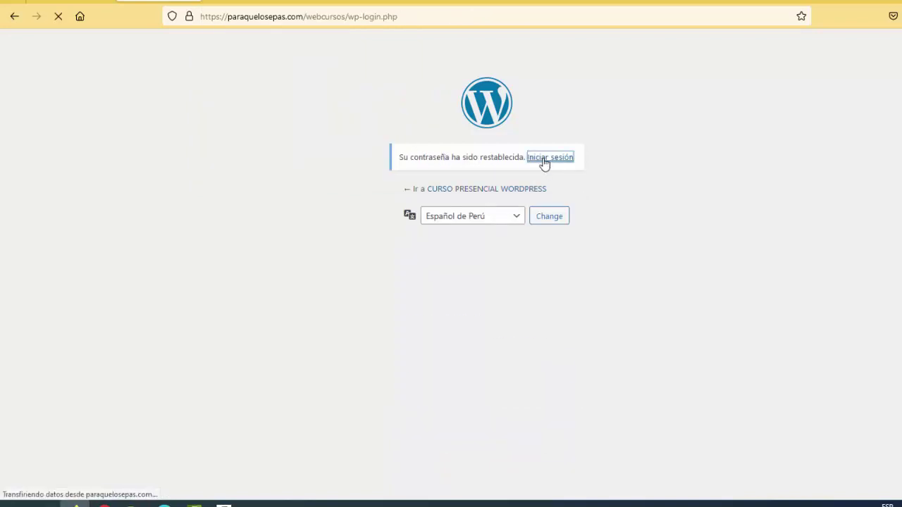
left_click(446, 181)
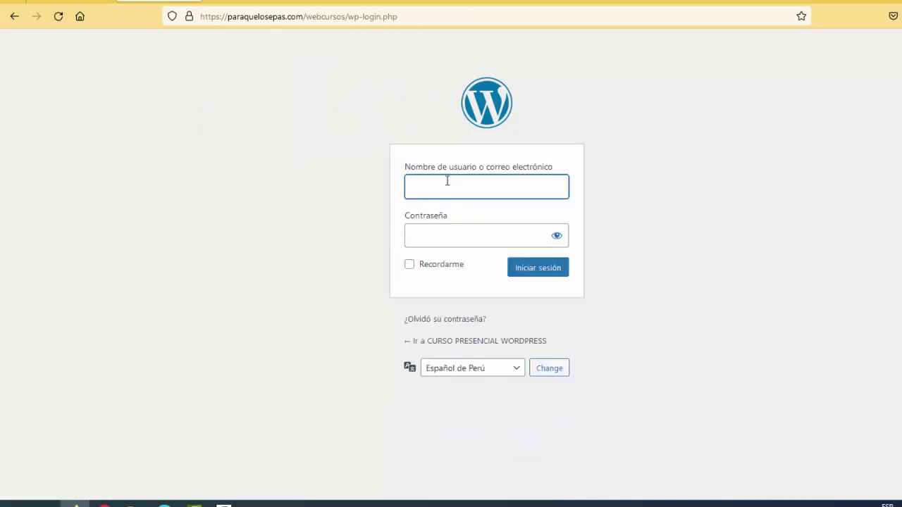
key("ctrl+v")
left_click(423, 241)
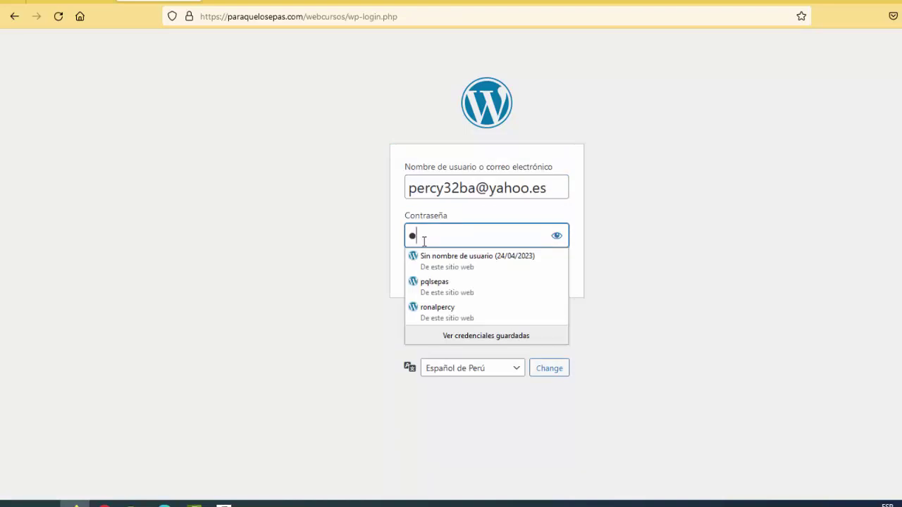
type("••••••••")
left_click(409, 264)
left_click(537, 268)
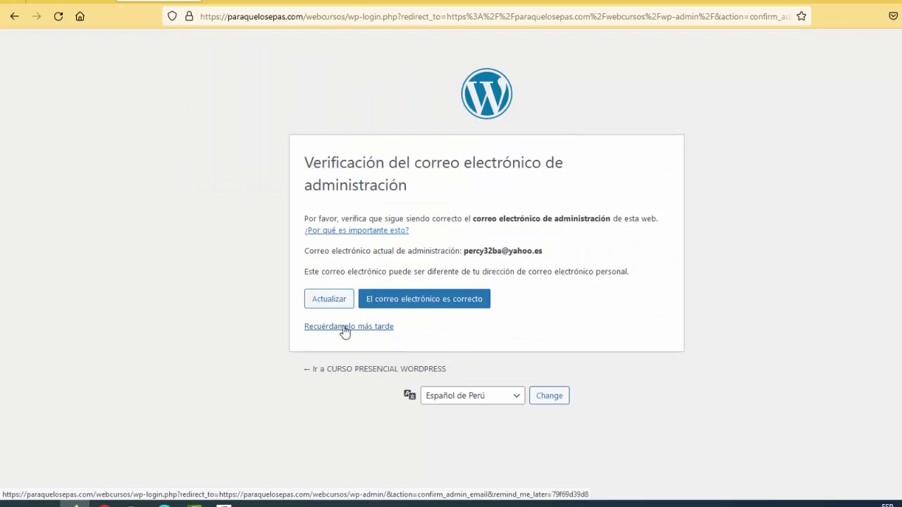
left_click(341, 328)
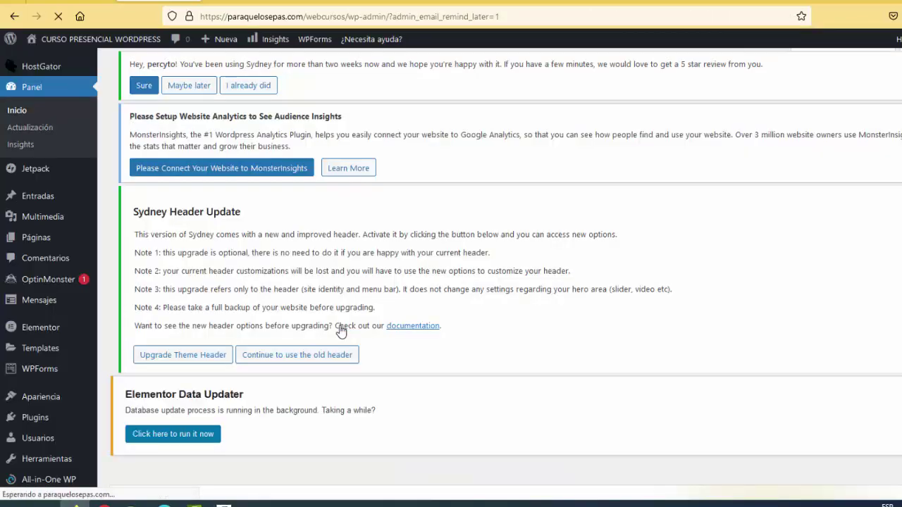
Open the Home page for editing from Páginas > Todas las páginas
mouse_move(71, 201)
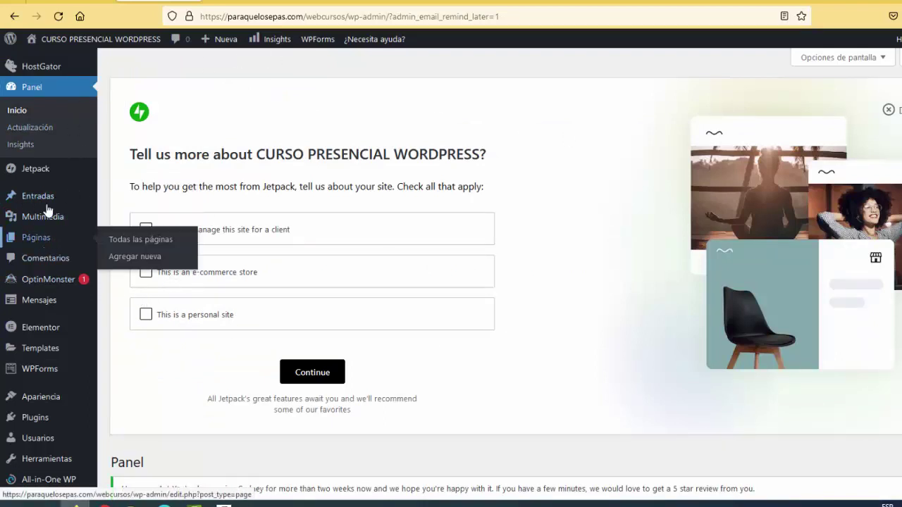
mouse_move(42, 245)
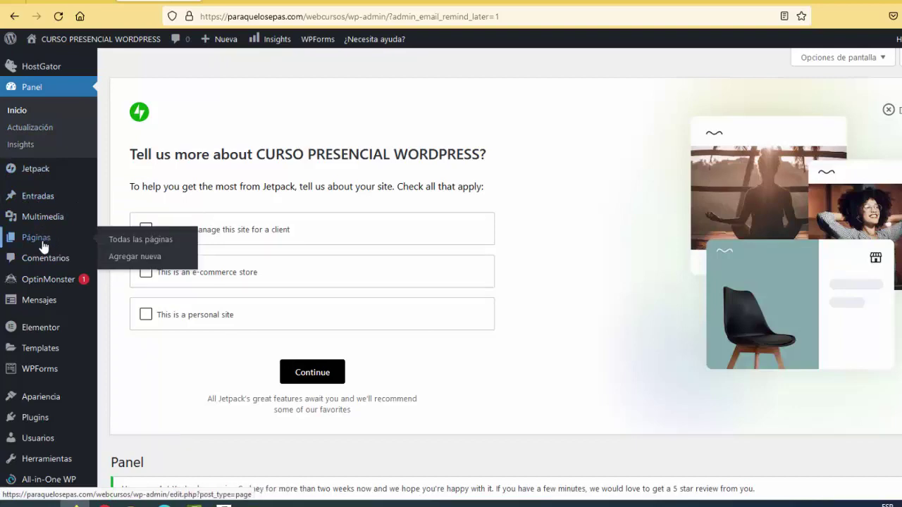
left_click(130, 241)
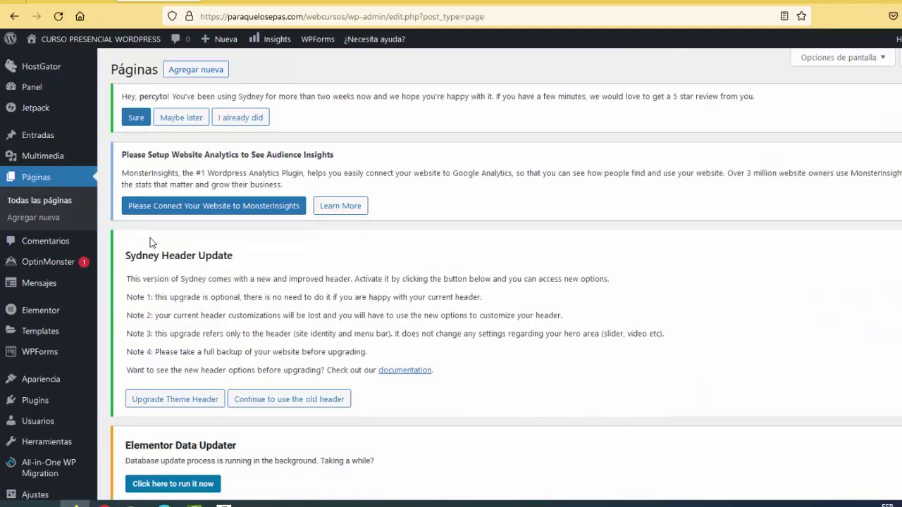
scroll(388, 255, "down", 8)
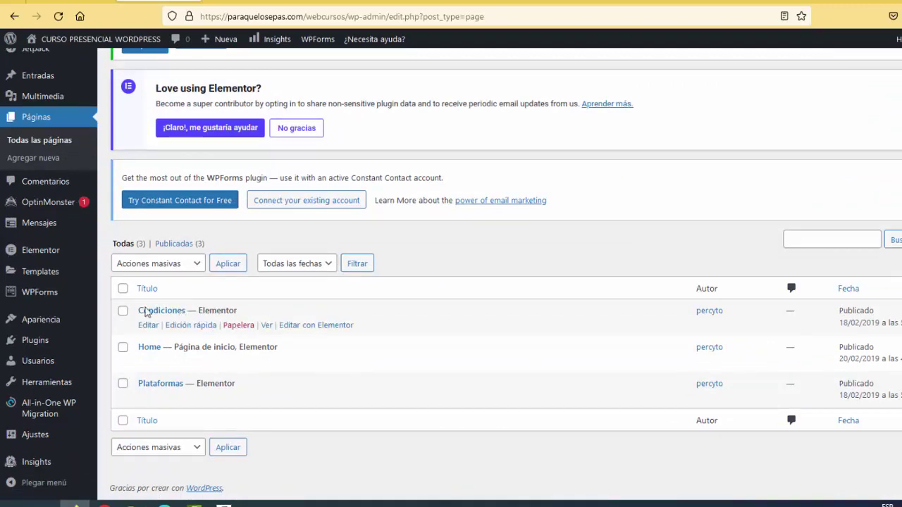
scroll(277, 350, "up", 2)
scroll(232, 359, "down", 2)
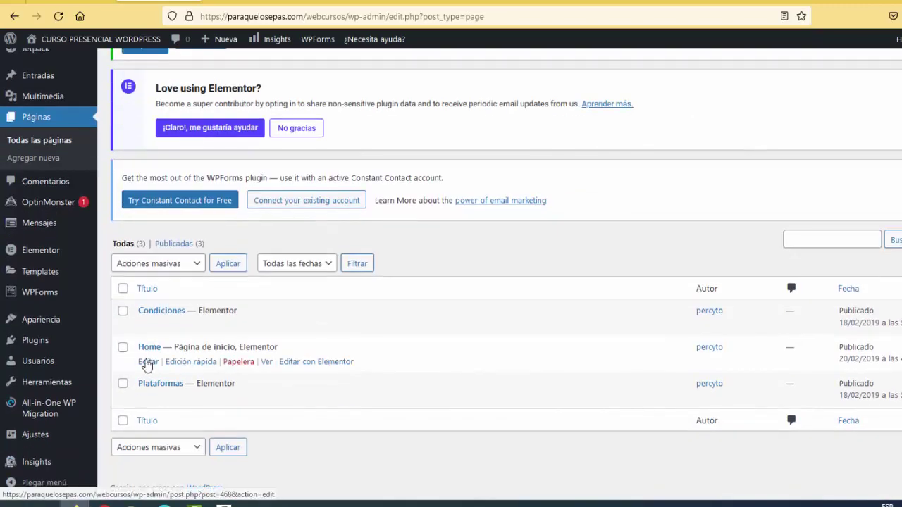
left_click(147, 362)
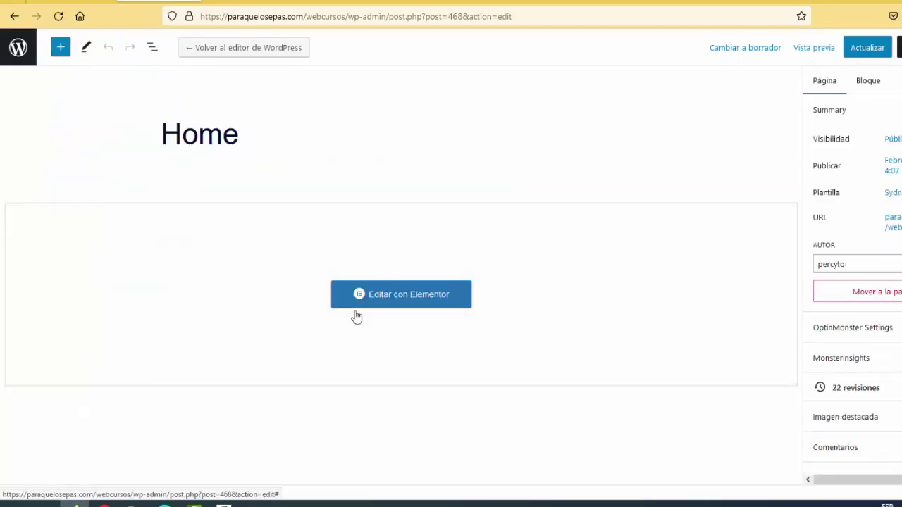
Load Home in Elementor, dismiss What's New, and scroll through its imported sections
left_click(392, 295)
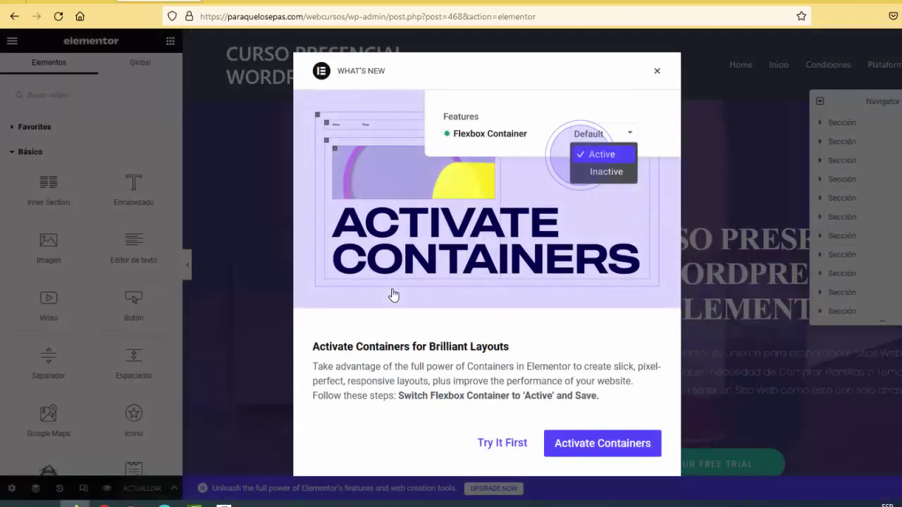
left_click(657, 71)
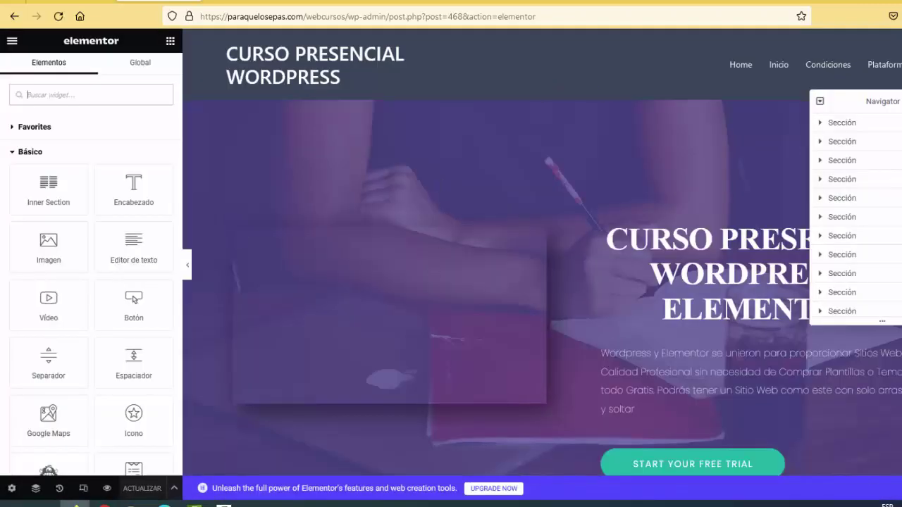
scroll(542, 282, "down", 10)
scroll(542, 282, "down", 15)
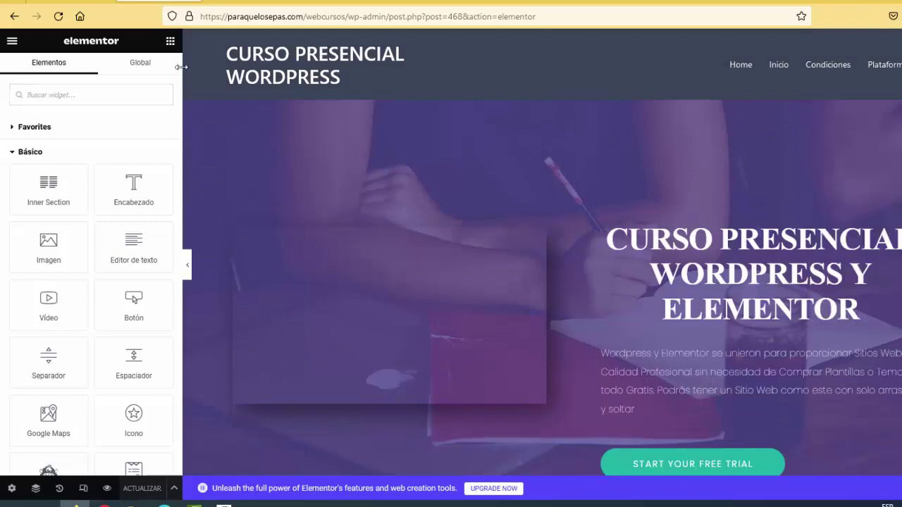
left_click(289, 17)
left_click(289, 17)
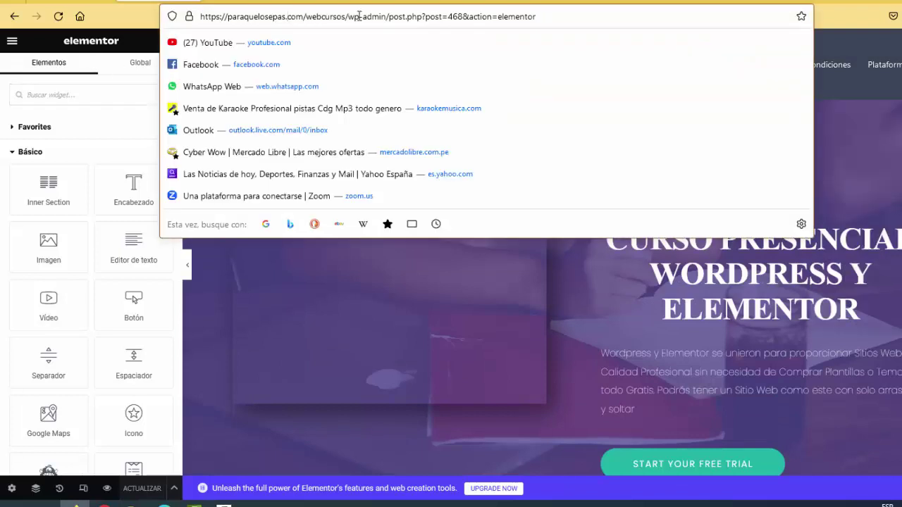
left_click_drag(348, 16, 166, 16)
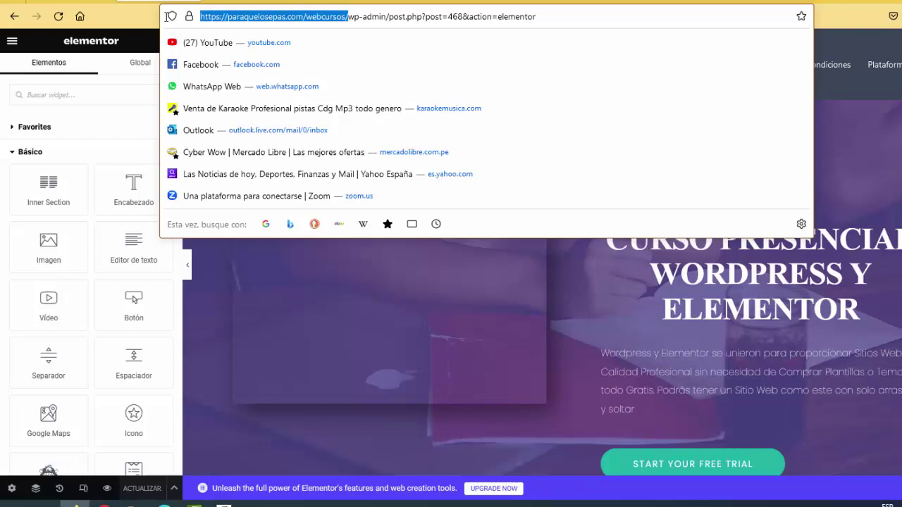
left_click_drag(275, 16, 465, 147)
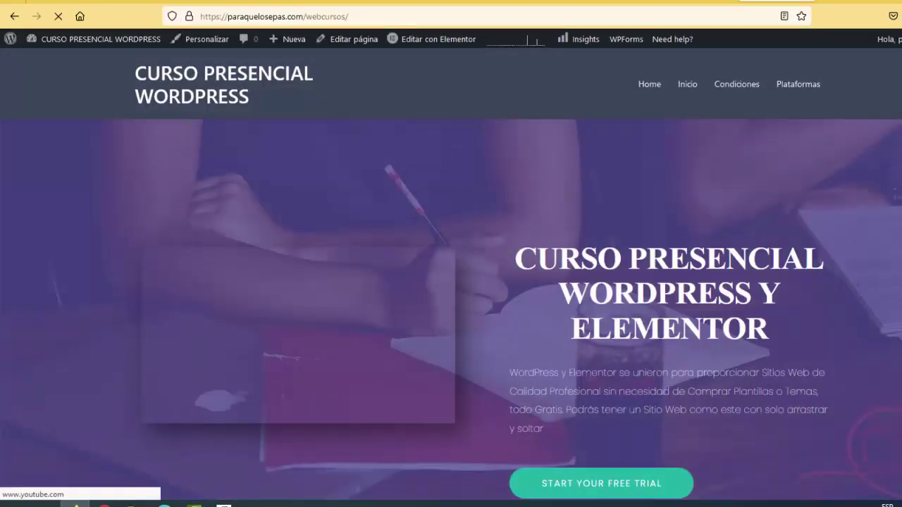
scroll(451, 282, "down", 20)
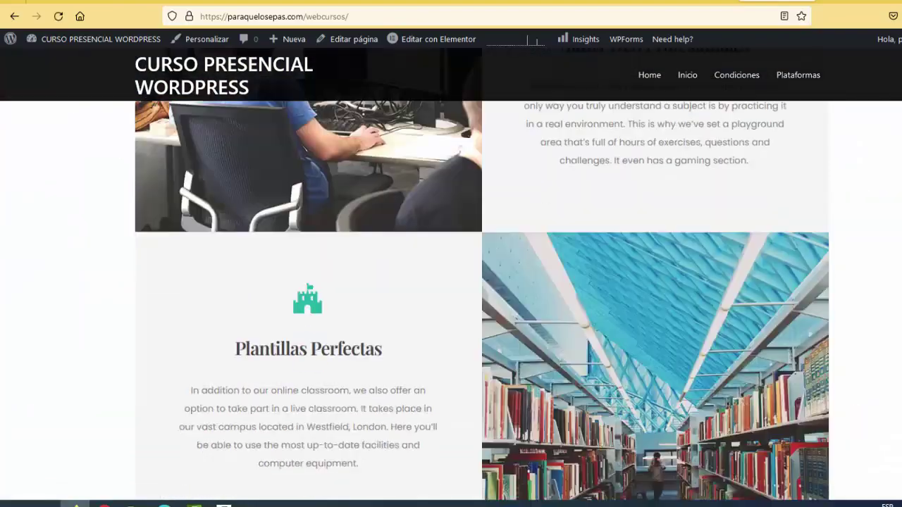
key("Home")
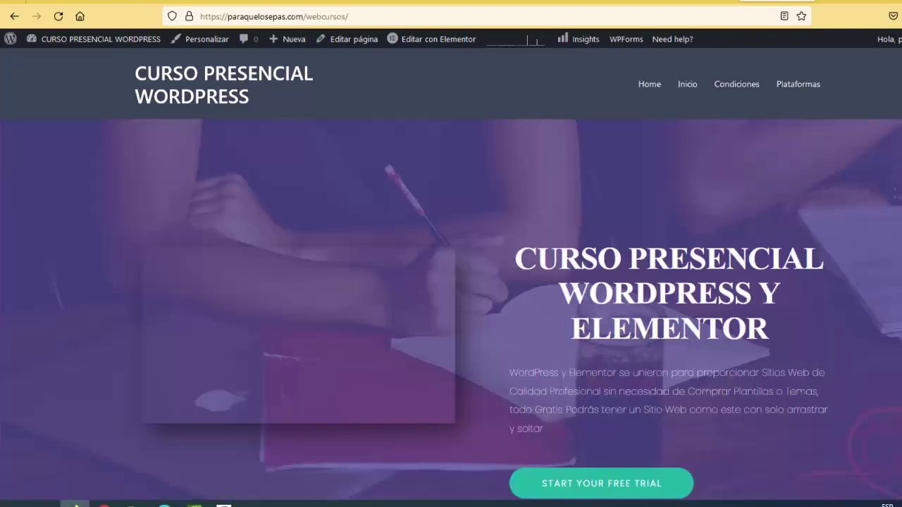
scroll(451, 282, "down", 15)
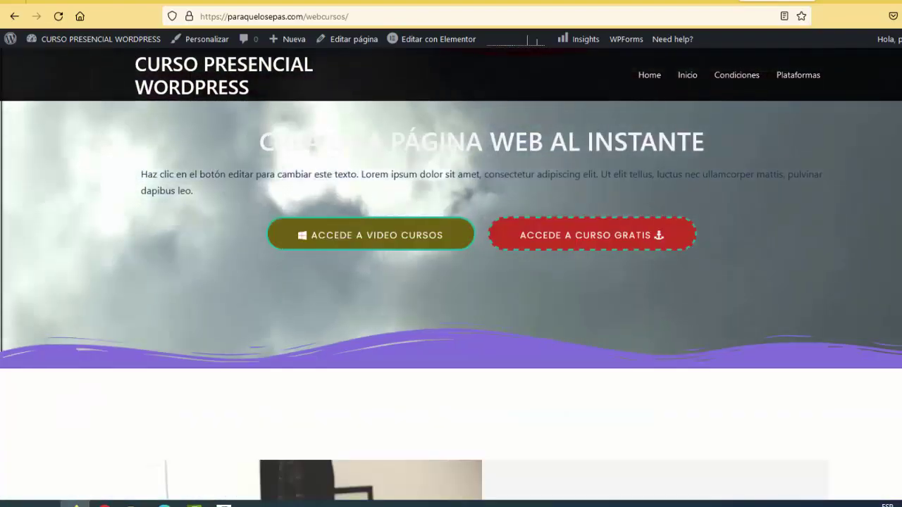
scroll(451, 281, "down", 20)
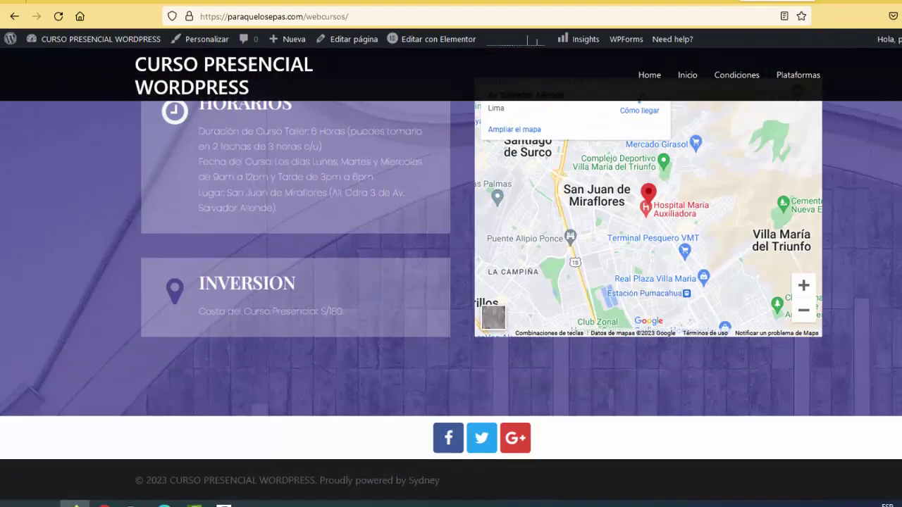
key("Home")
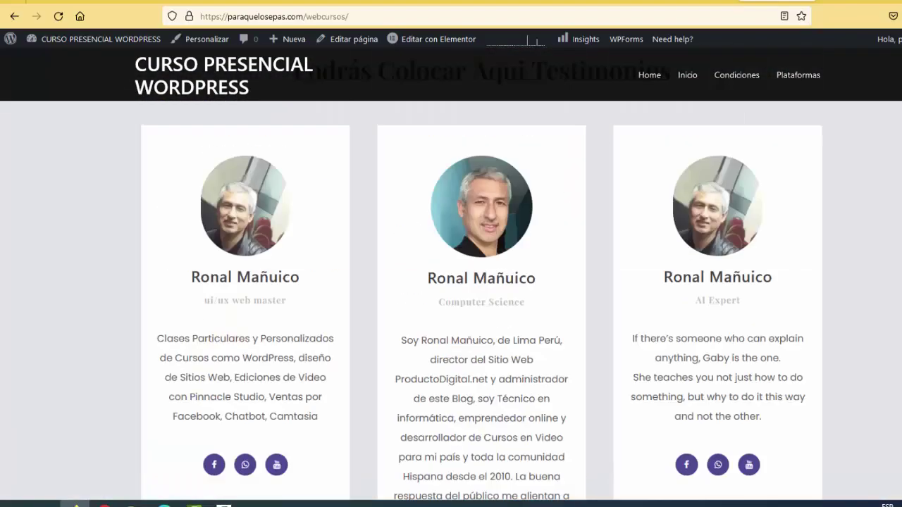